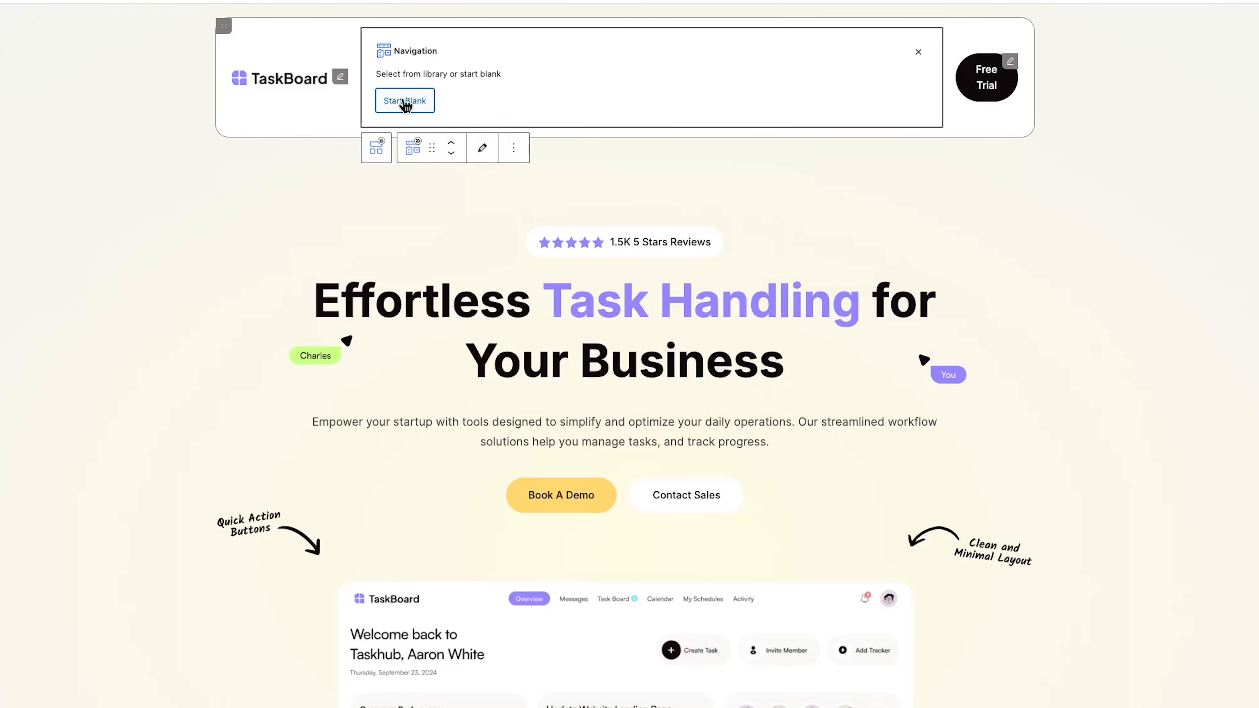
- Start a blank navigation with the Only Items variation and add an Articles link to it
click(404, 101)
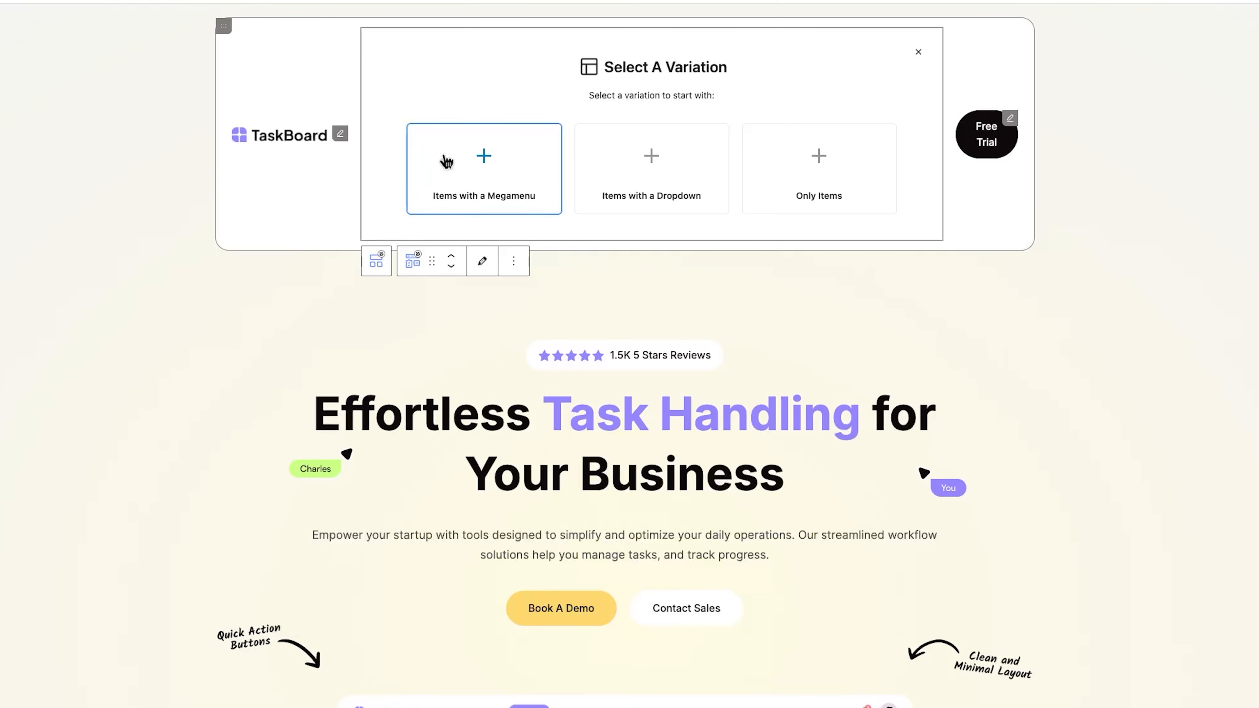
click(762, 173)
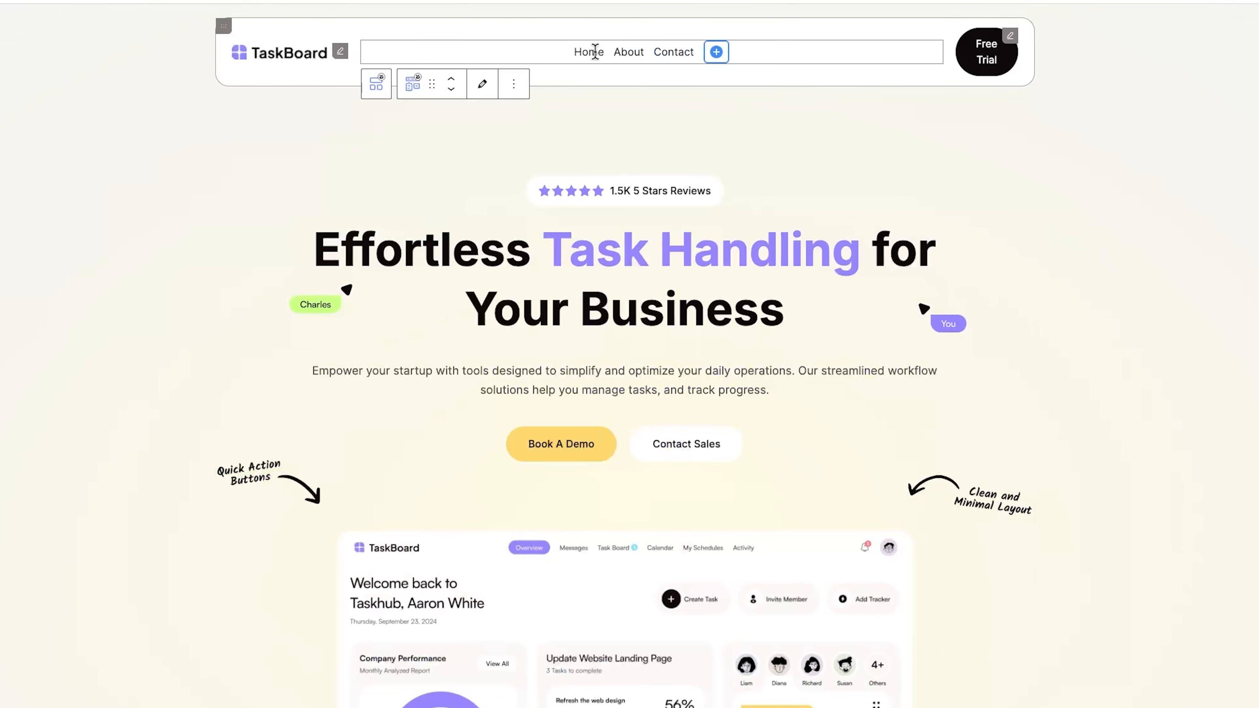
click(714, 52)
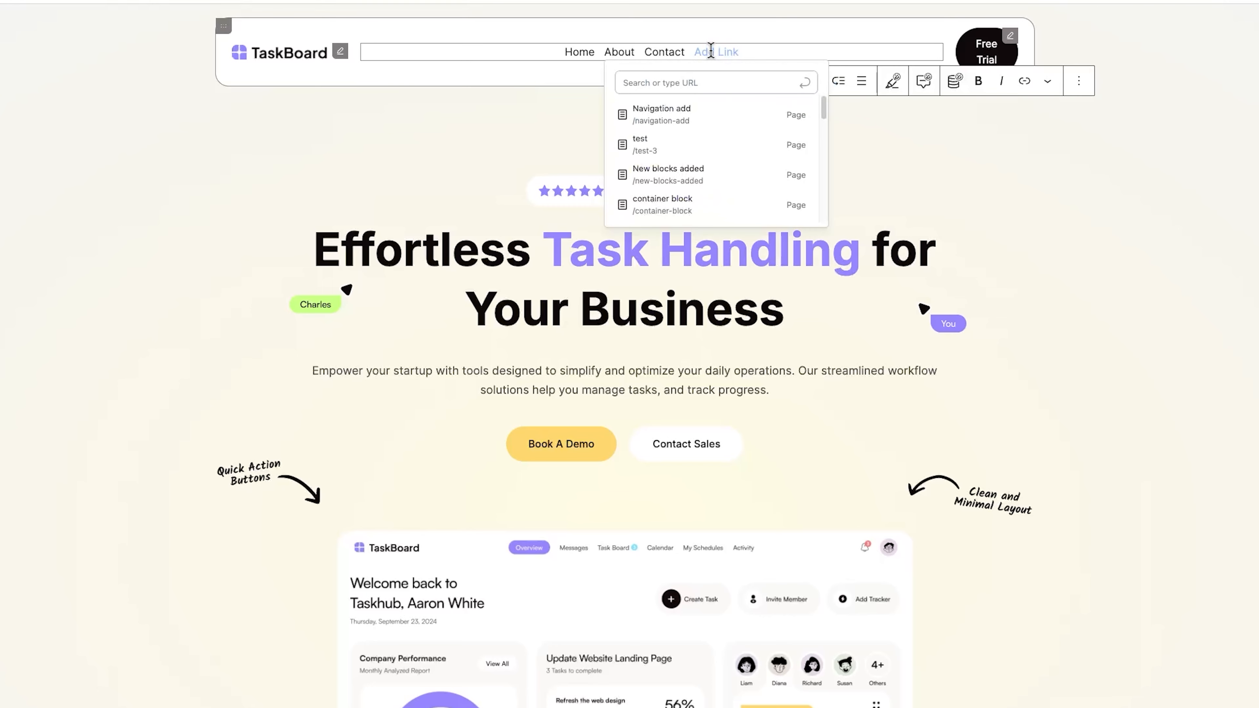
text(Articles)
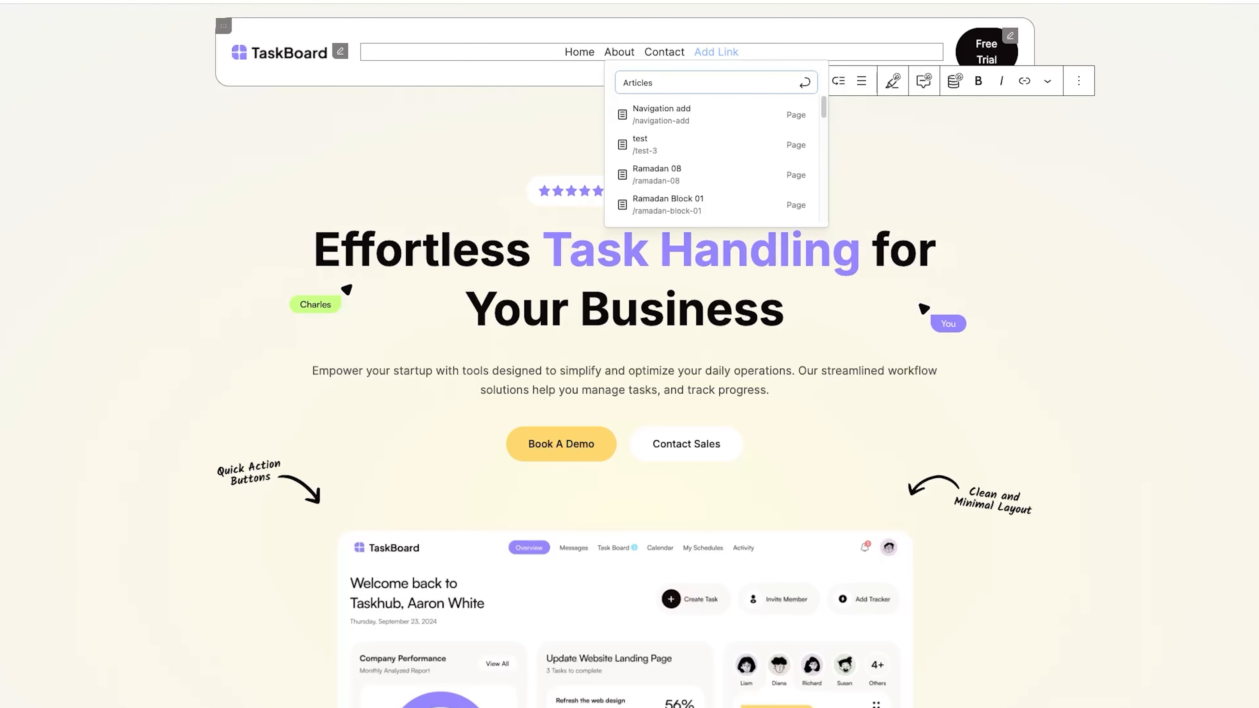
click(807, 84)
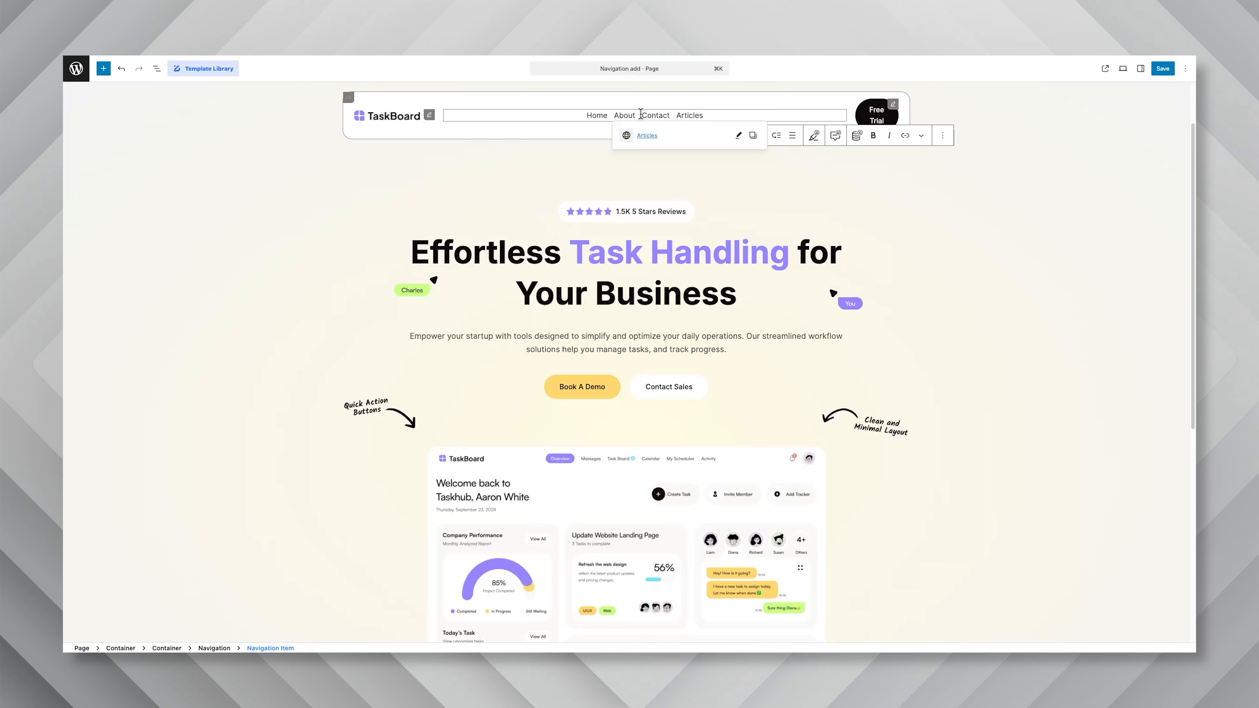
- Add a Services link to the navigation and reorder the items as Home, About, Services, Articles, Contact
click(157, 69)
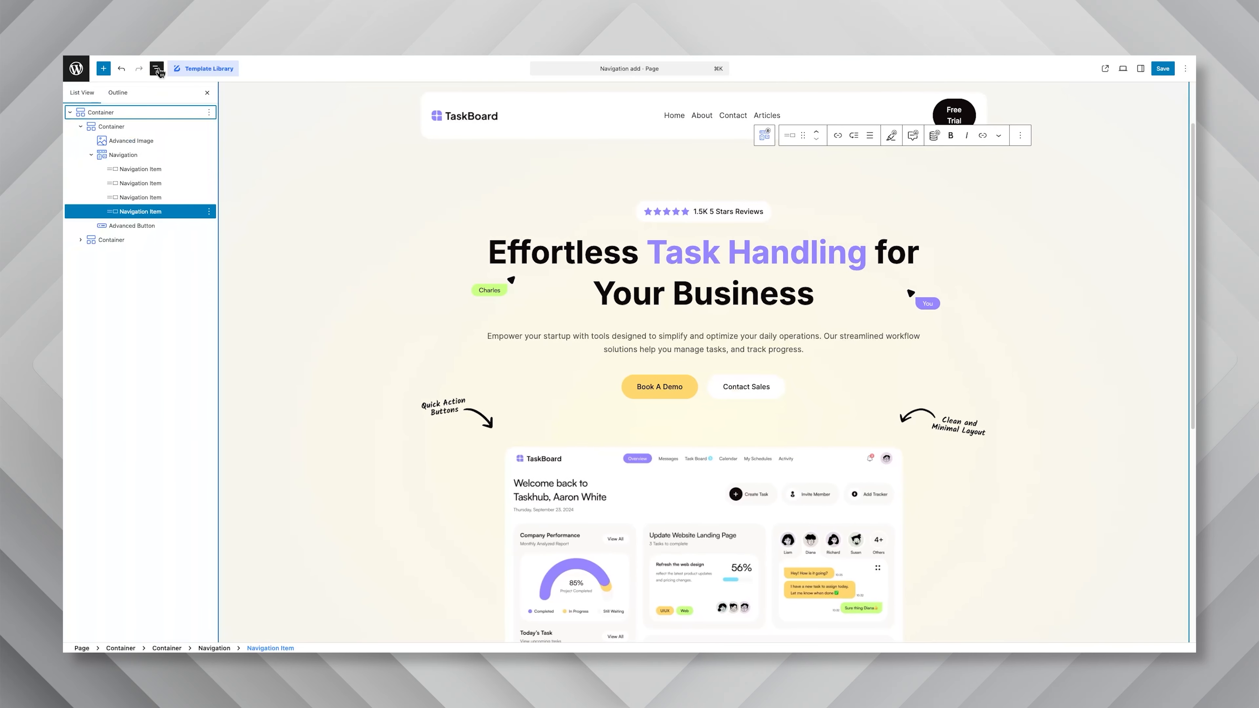
click(141, 157)
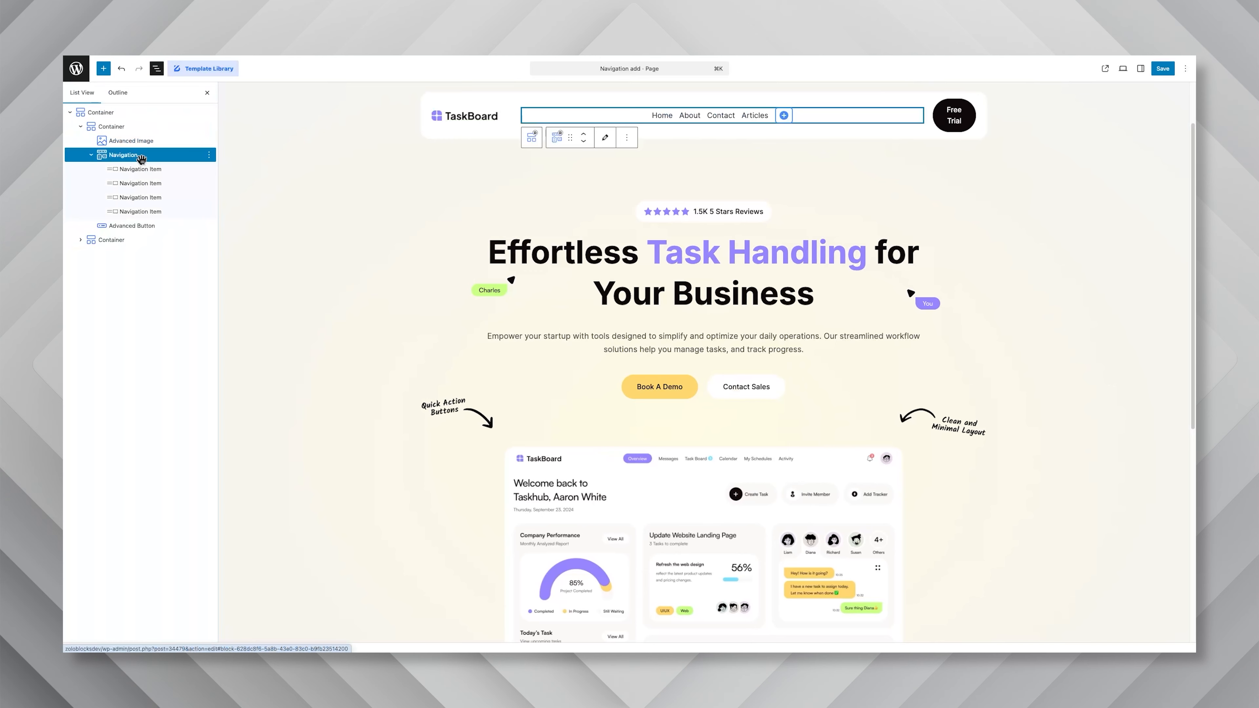
click(784, 116)
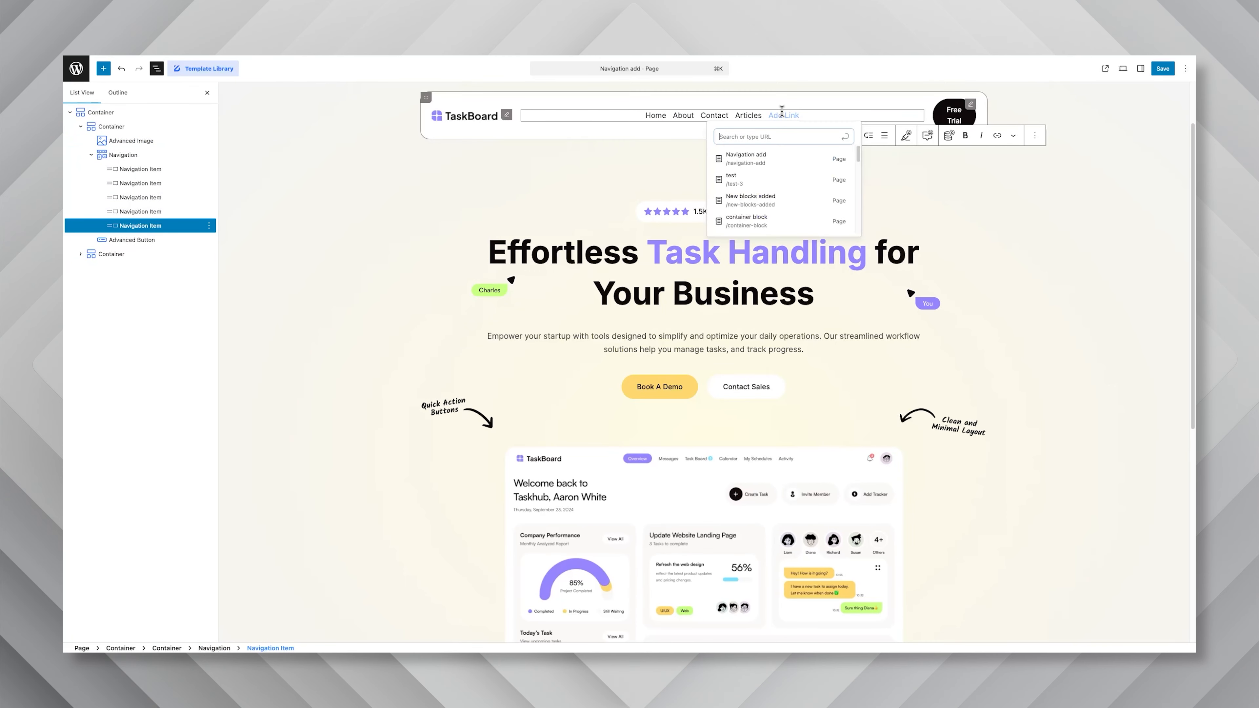
text(Servic)
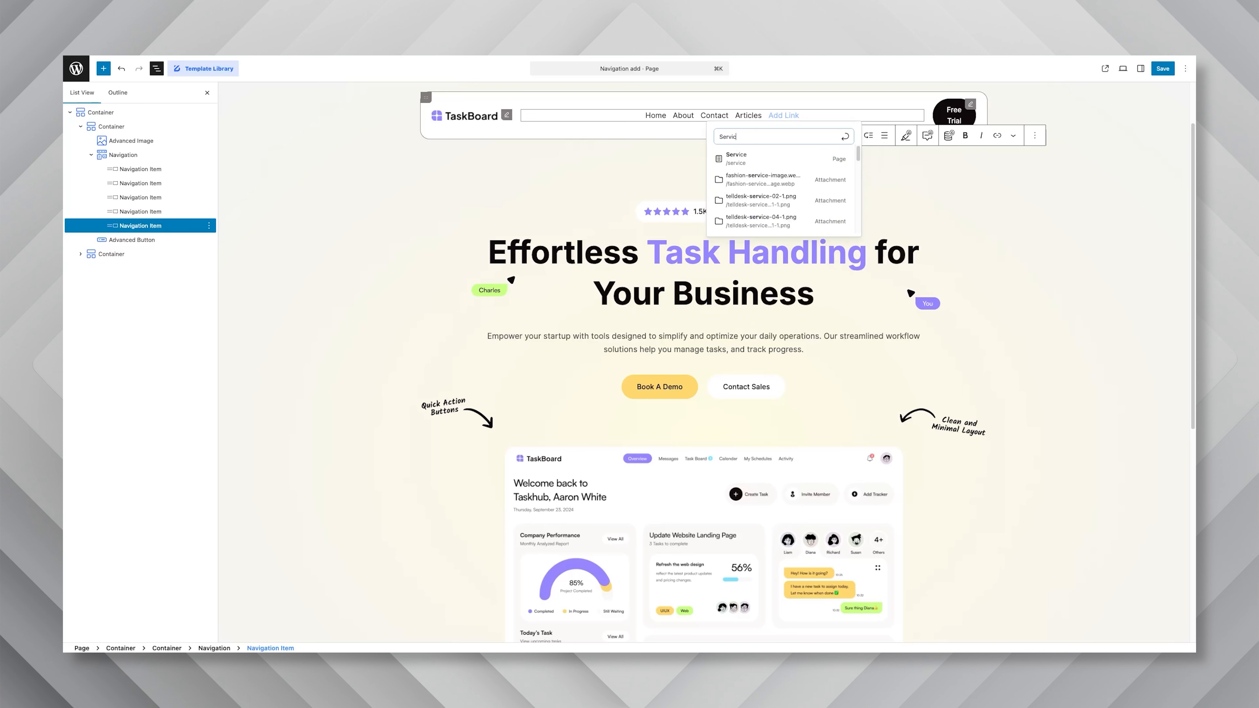
text(es)
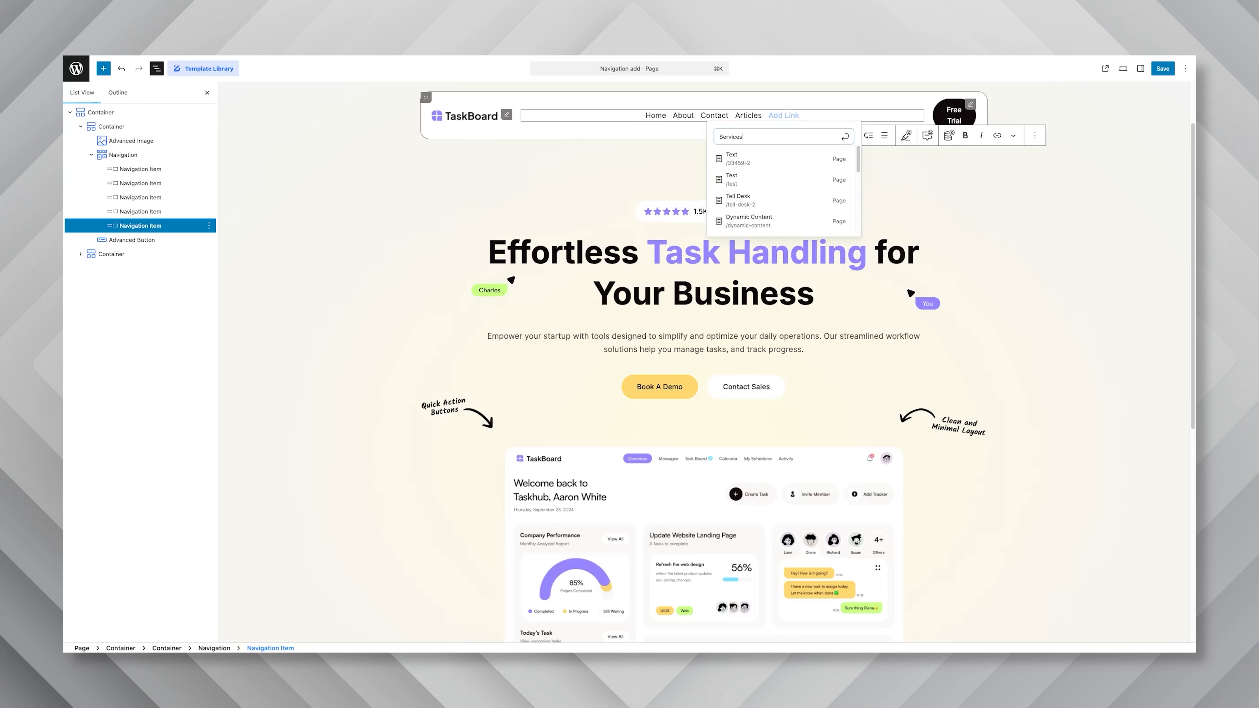
click(845, 137)
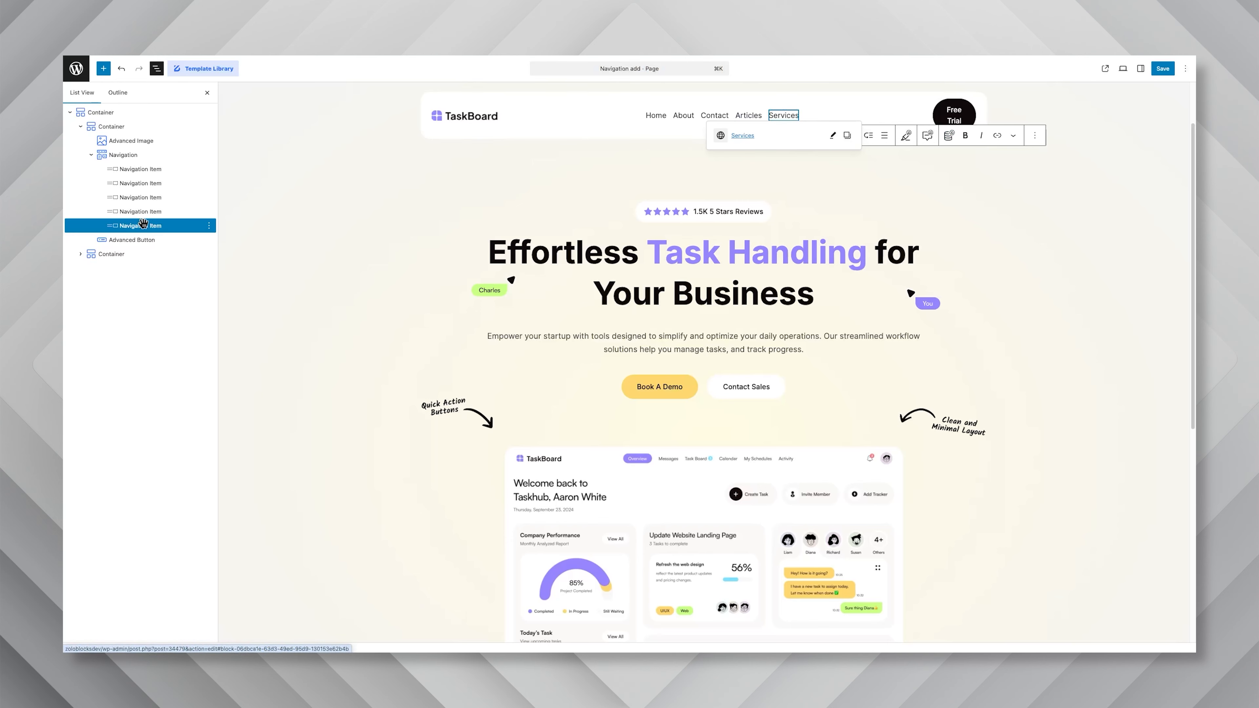
mouse_move(147, 224)
mouse_down()
mouse_move(144, 193)
mouse_move(140, 231)
mouse_up()
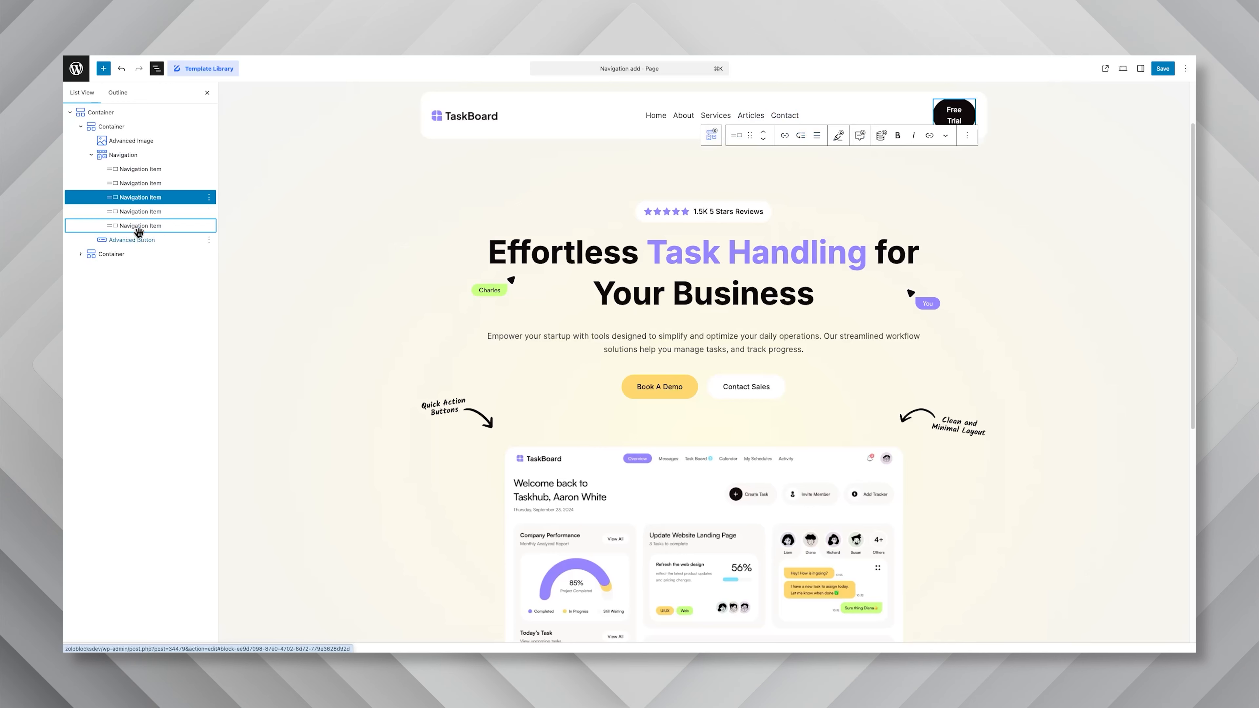
- Try each alignment option on the Navigation block and set its alignment to center
click(103, 154)
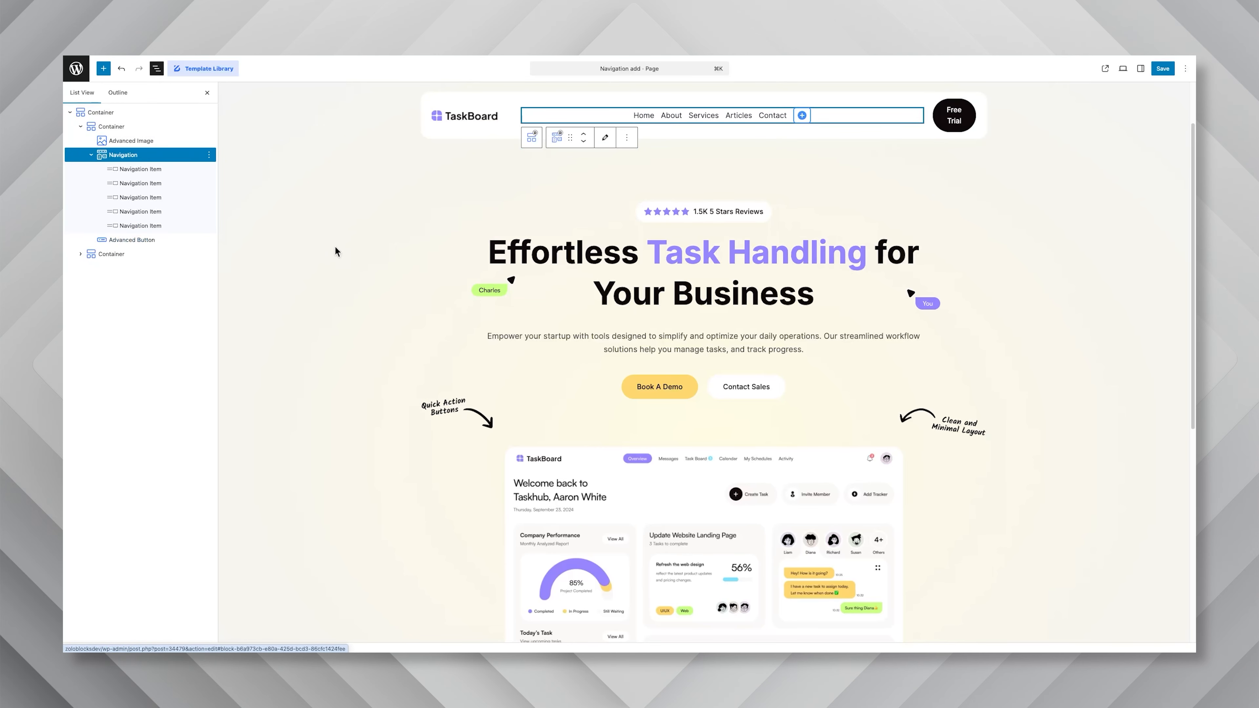
click(1141, 69)
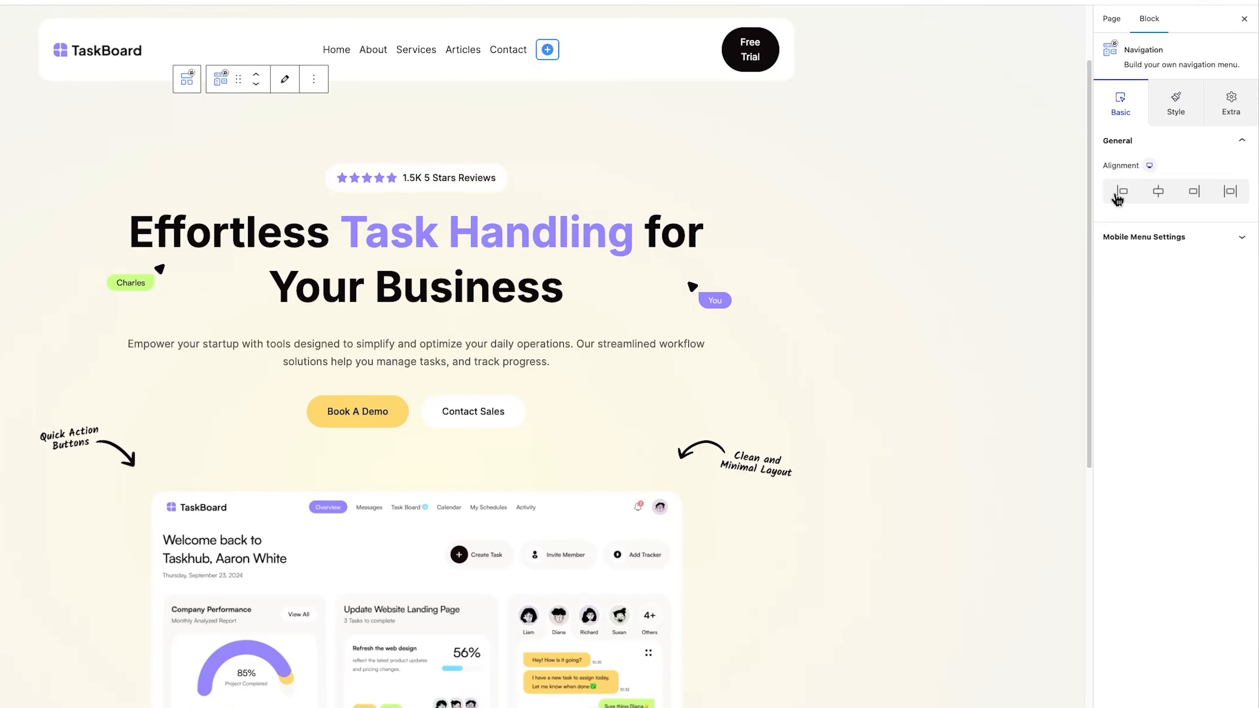
click(1123, 194)
click(1158, 192)
click(1195, 192)
click(1229, 193)
click(1158, 193)
- Review the Navigation block's mobile menu settings and its wrapper style options
click(1116, 237)
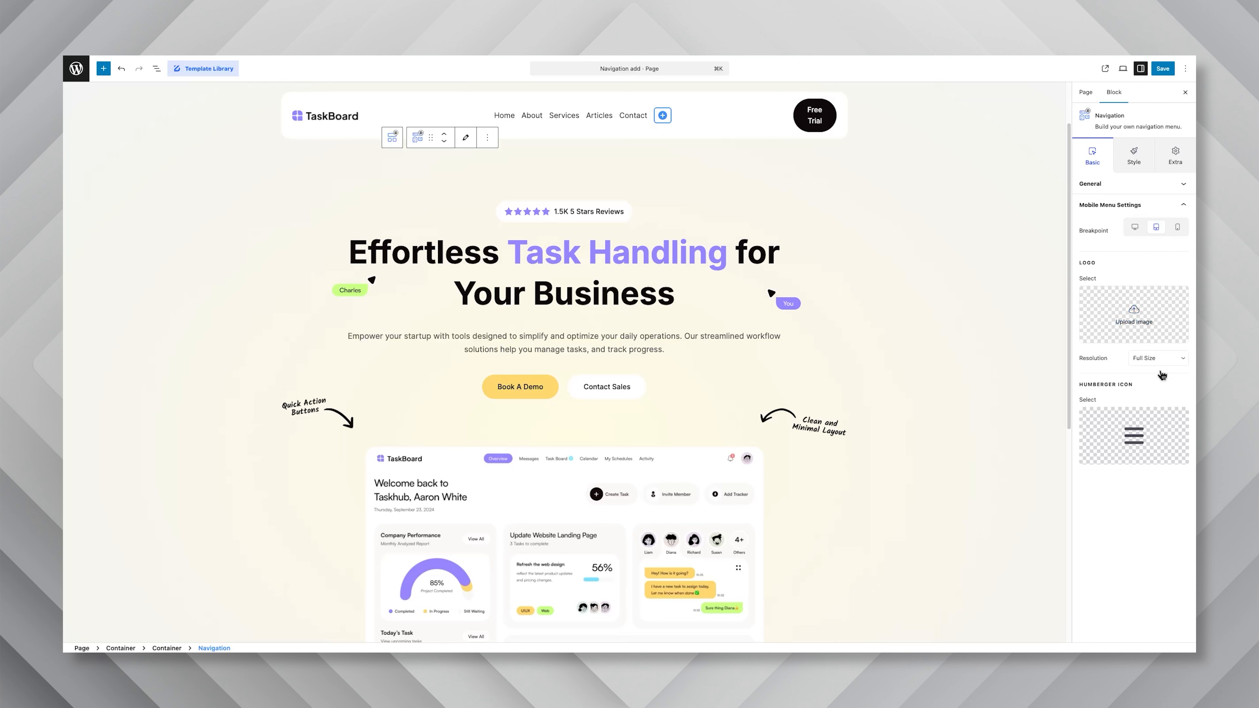
mouse_move(1124, 417)
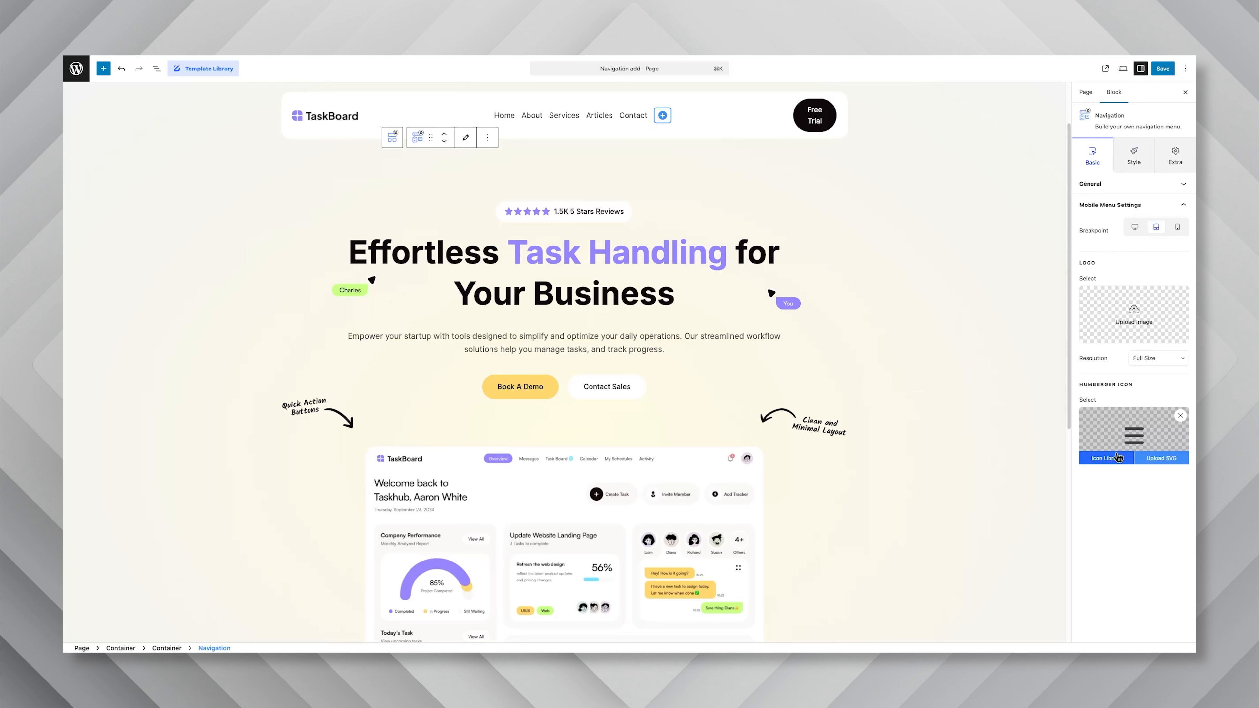
click(1127, 165)
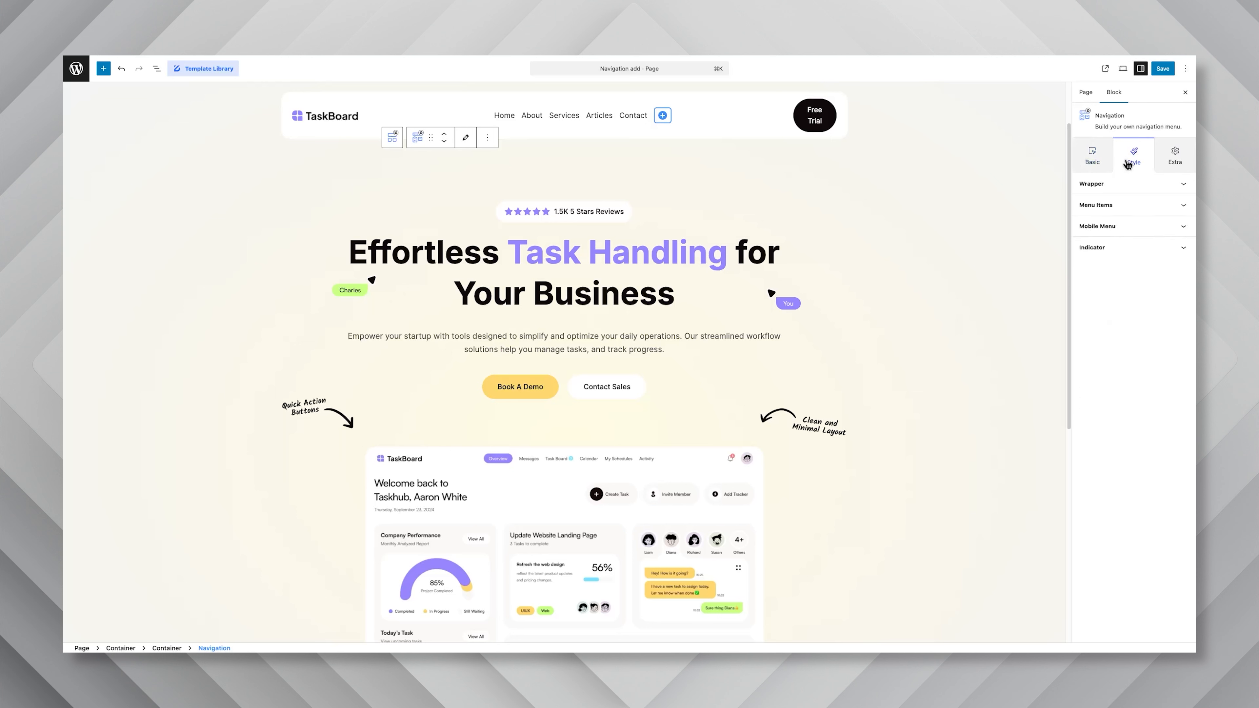
click(1115, 184)
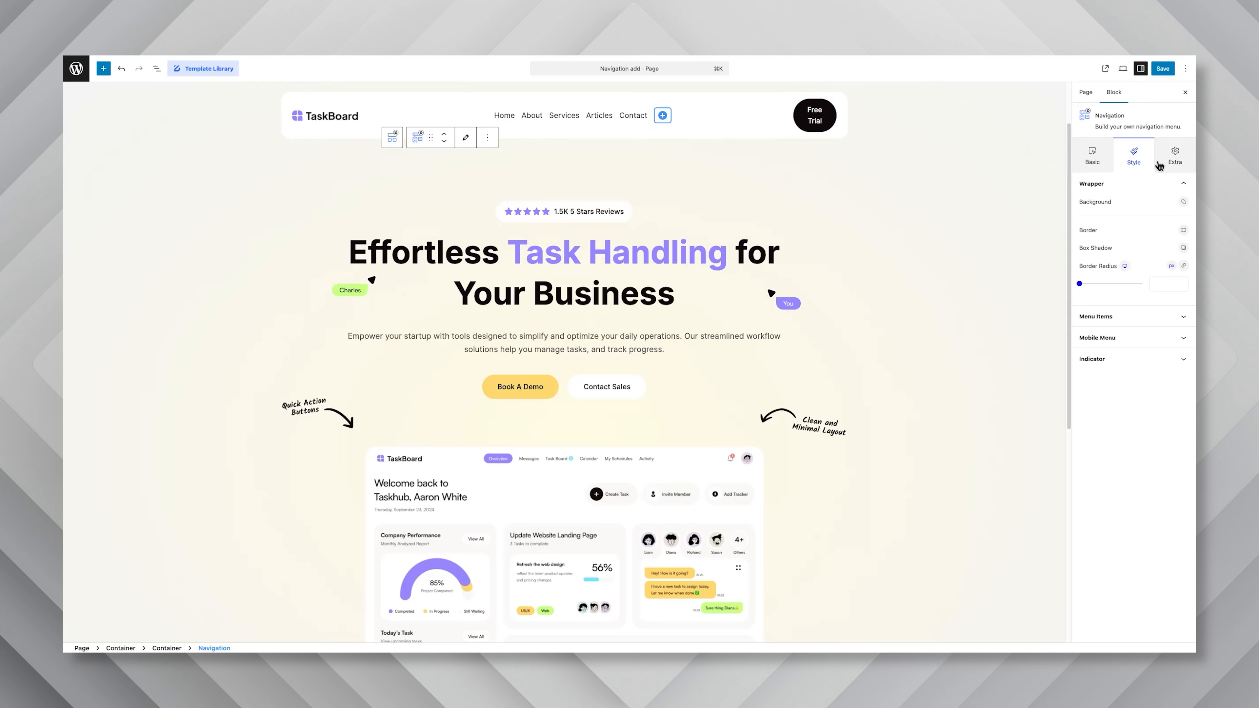
- Set the Navigation block's width to Inline (auto)
click(1176, 156)
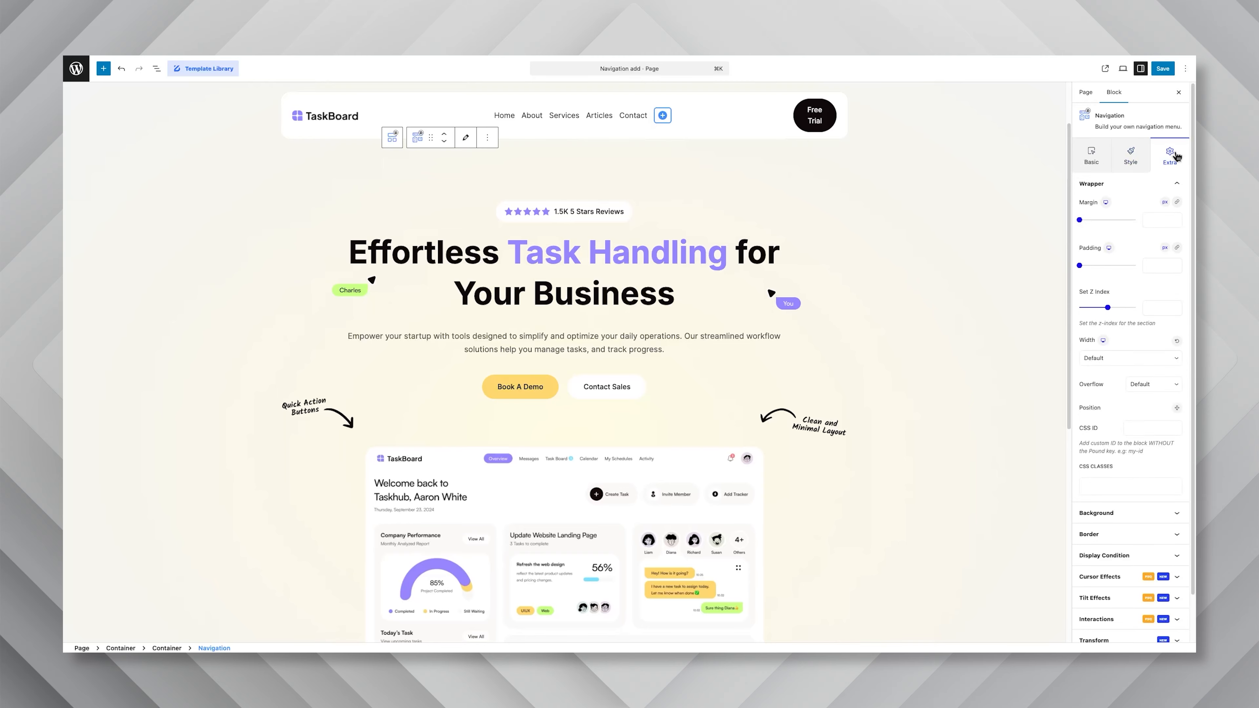
click(156, 69)
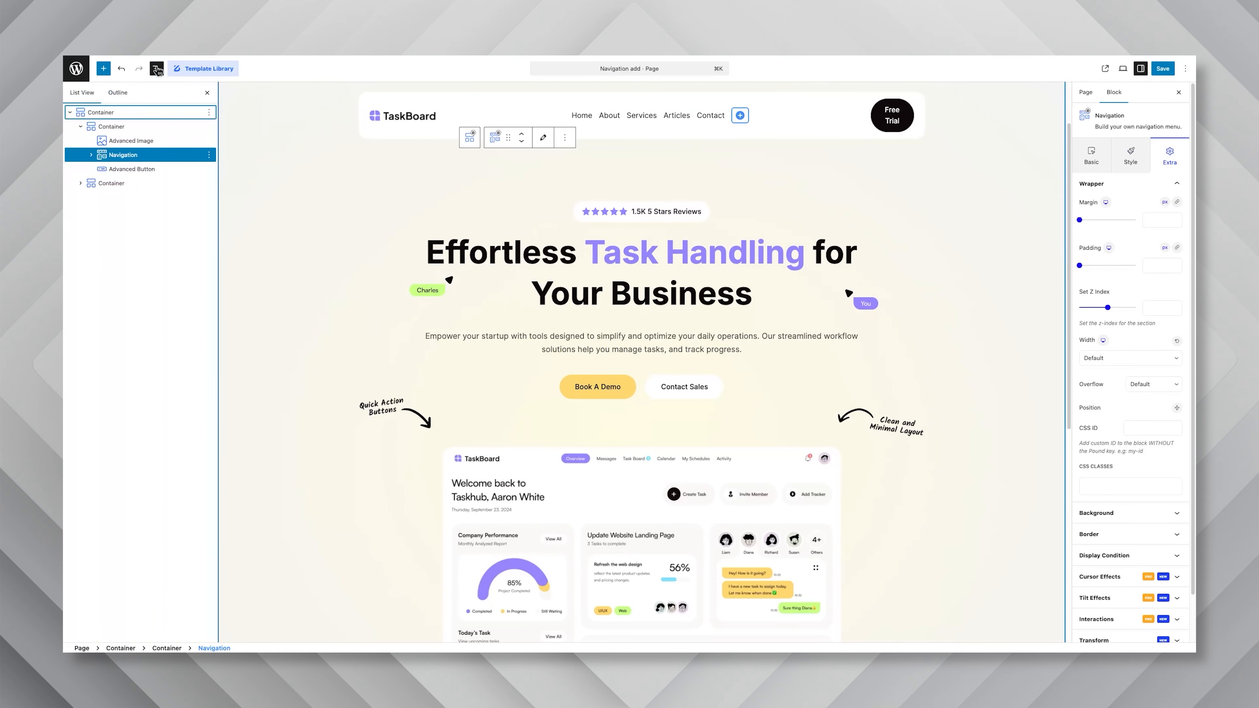
click(131, 159)
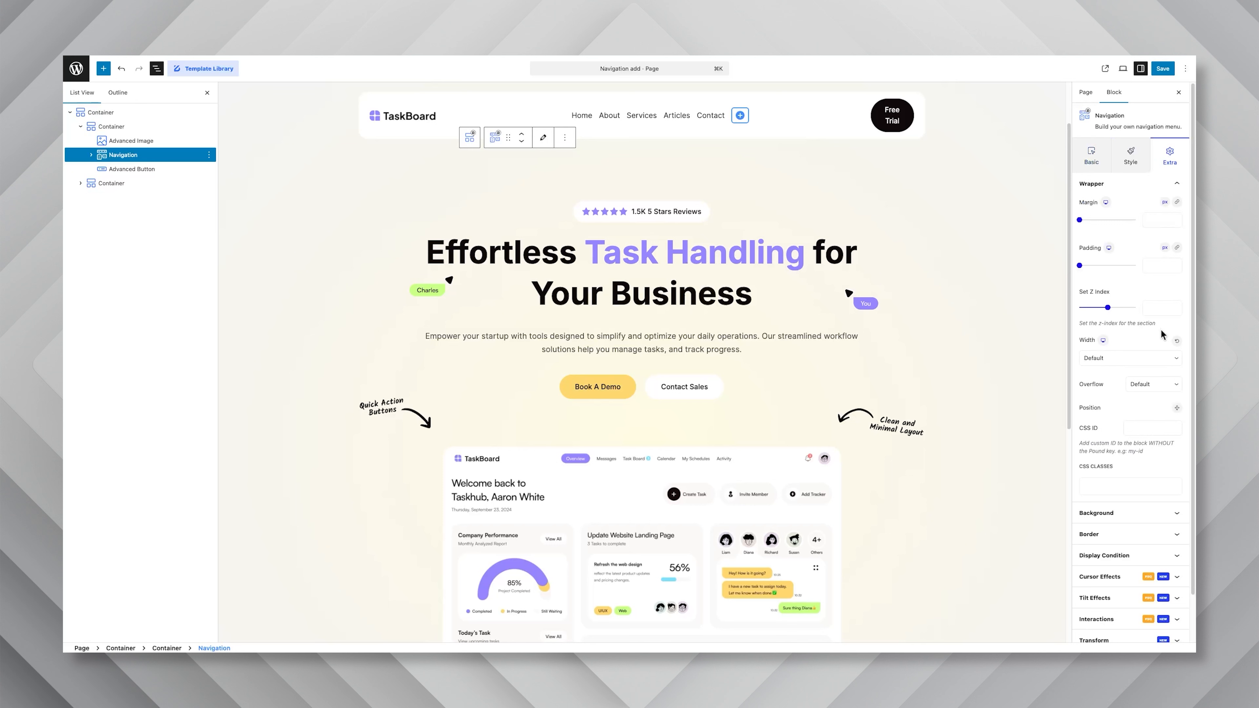
click(1120, 358)
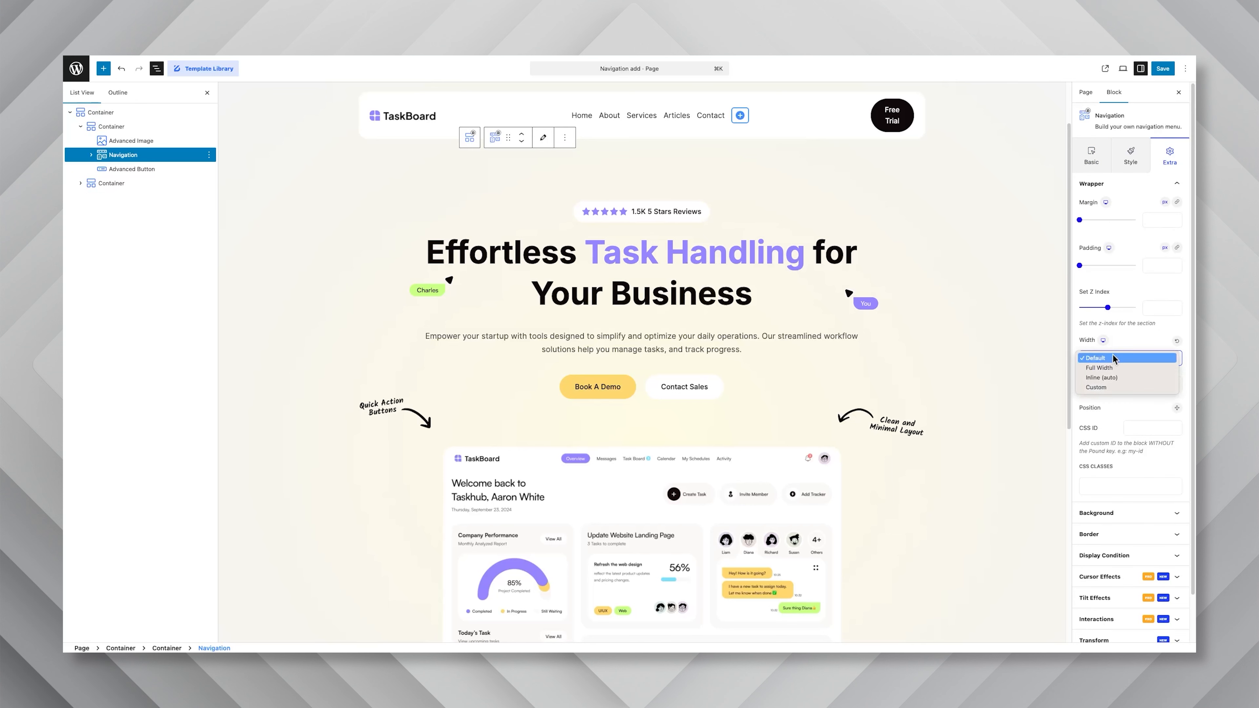
click(1108, 379)
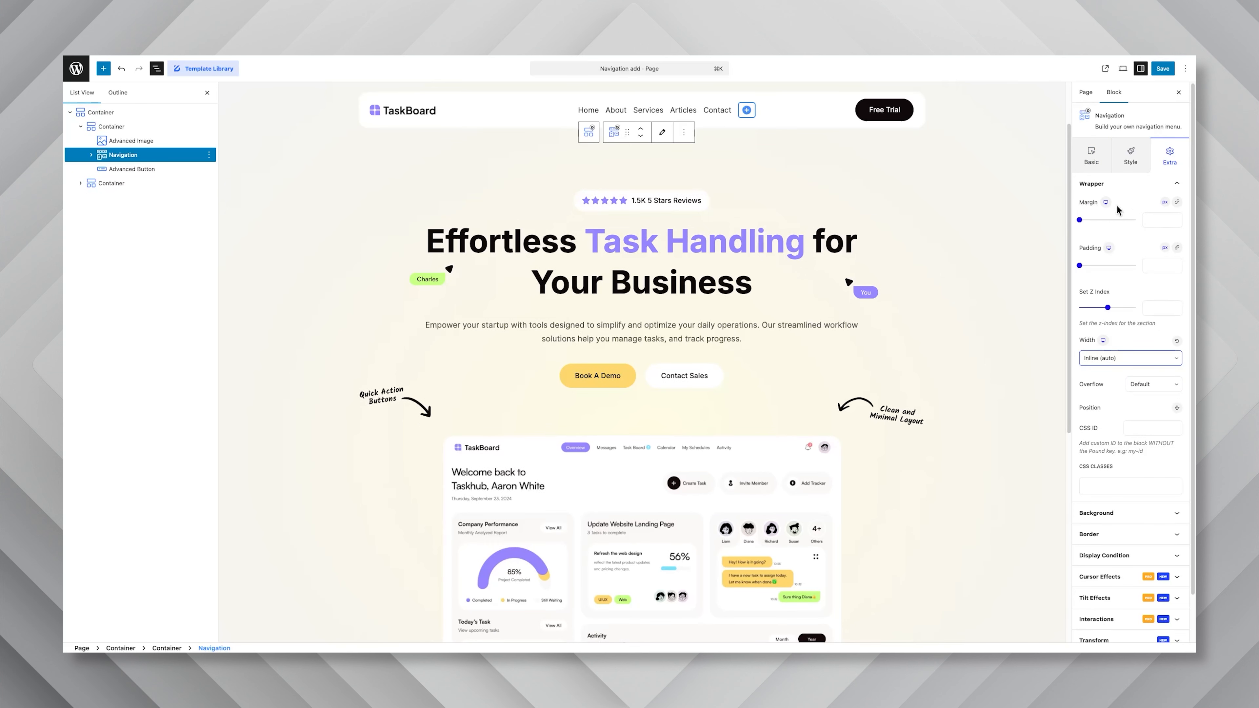
- Close the block list and set the menu items' normal text color to #333333
click(1135, 159)
click(208, 93)
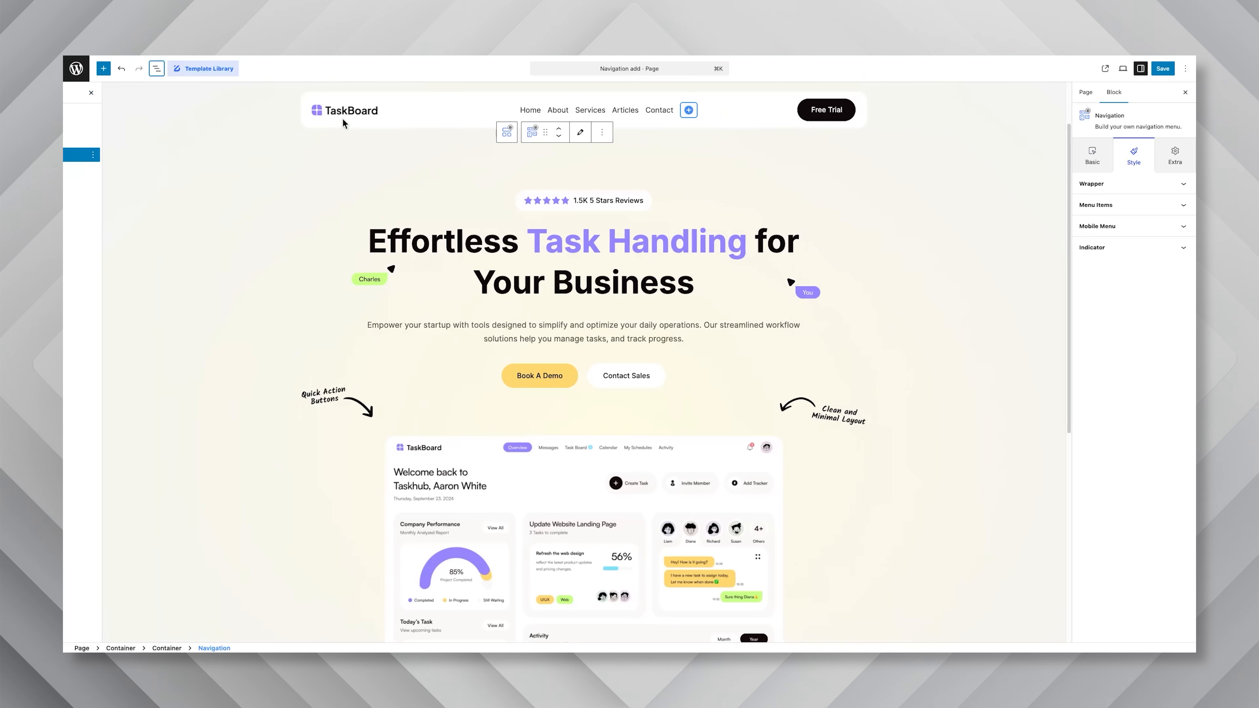
click(1111, 184)
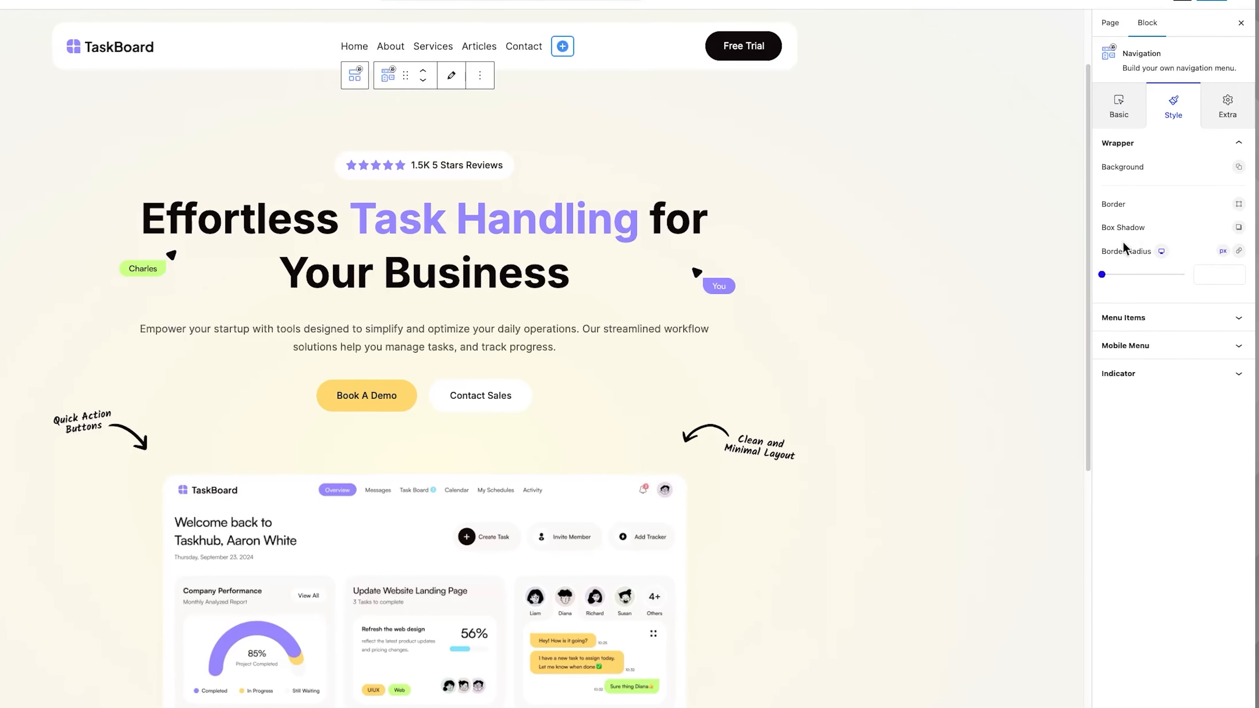
click(1124, 327)
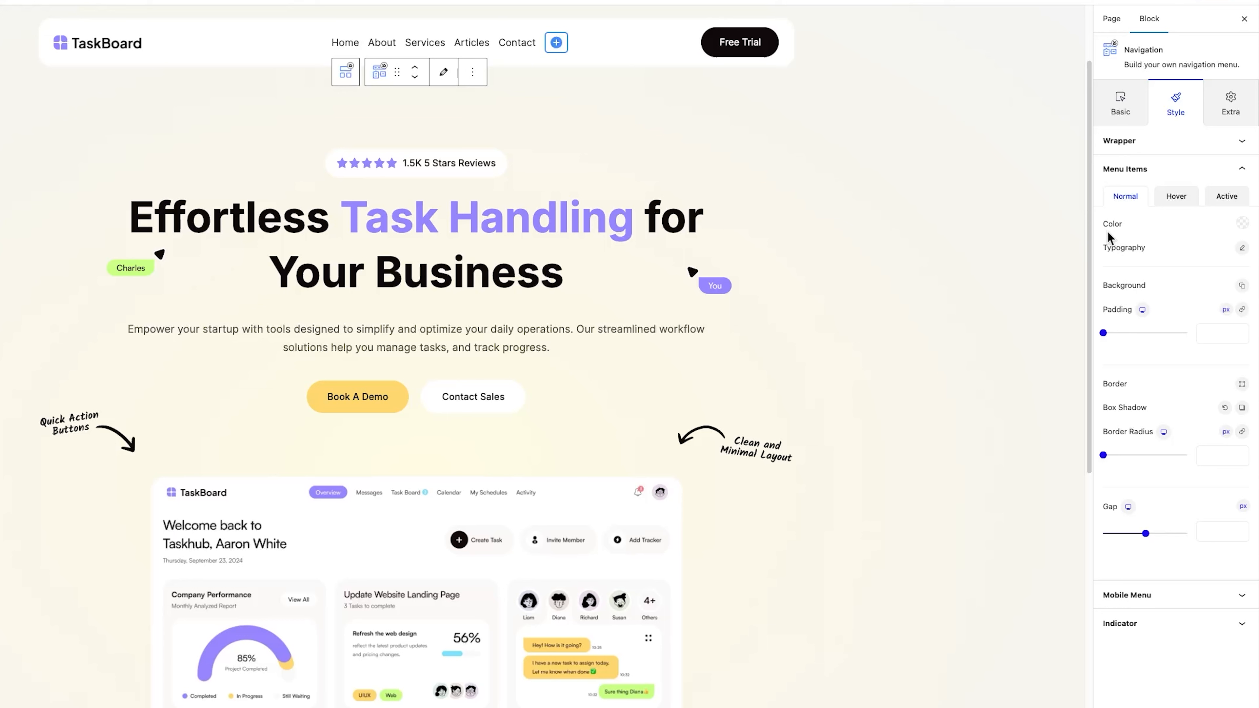
click(1241, 227)
mouse_move(1198, 267)
mouse_down()
mouse_move(1097, 307)
mouse_move(1095, 287)
mouse_move(1082, 343)
mouse_up()
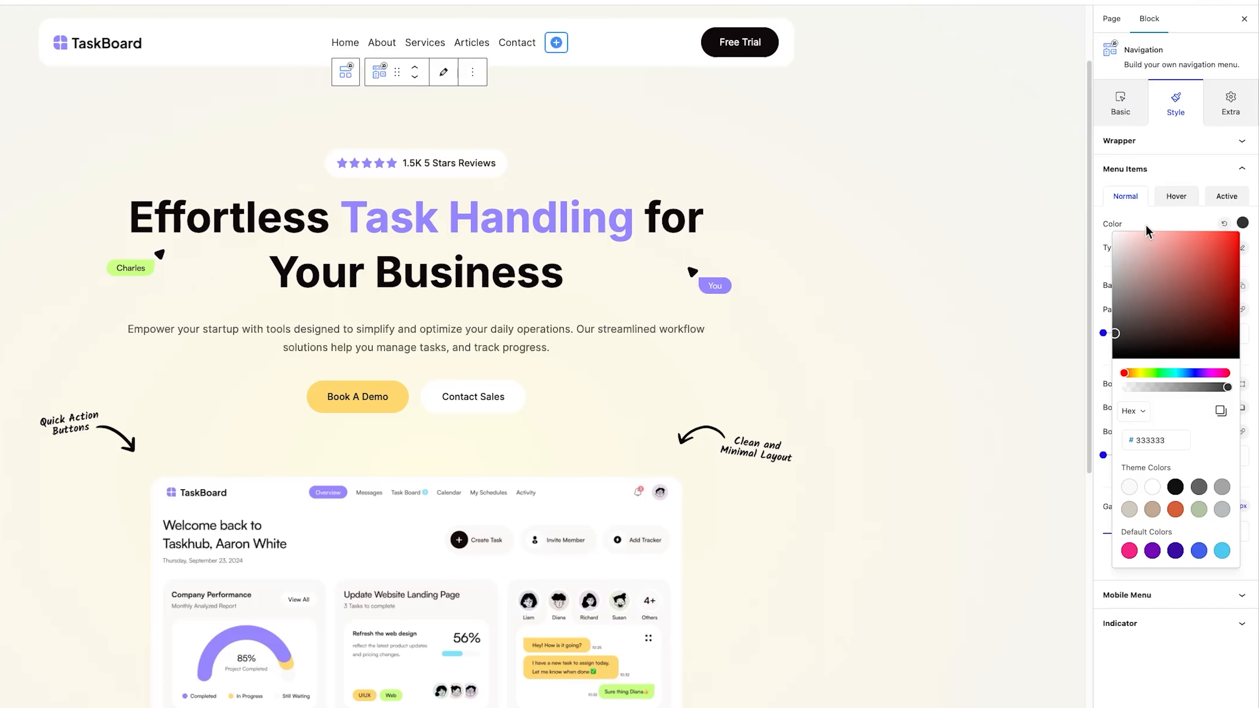
click(1164, 233)
- Set the menu items' typography to the Inter font at 16 px and the gap between them to 20 px
click(1241, 248)
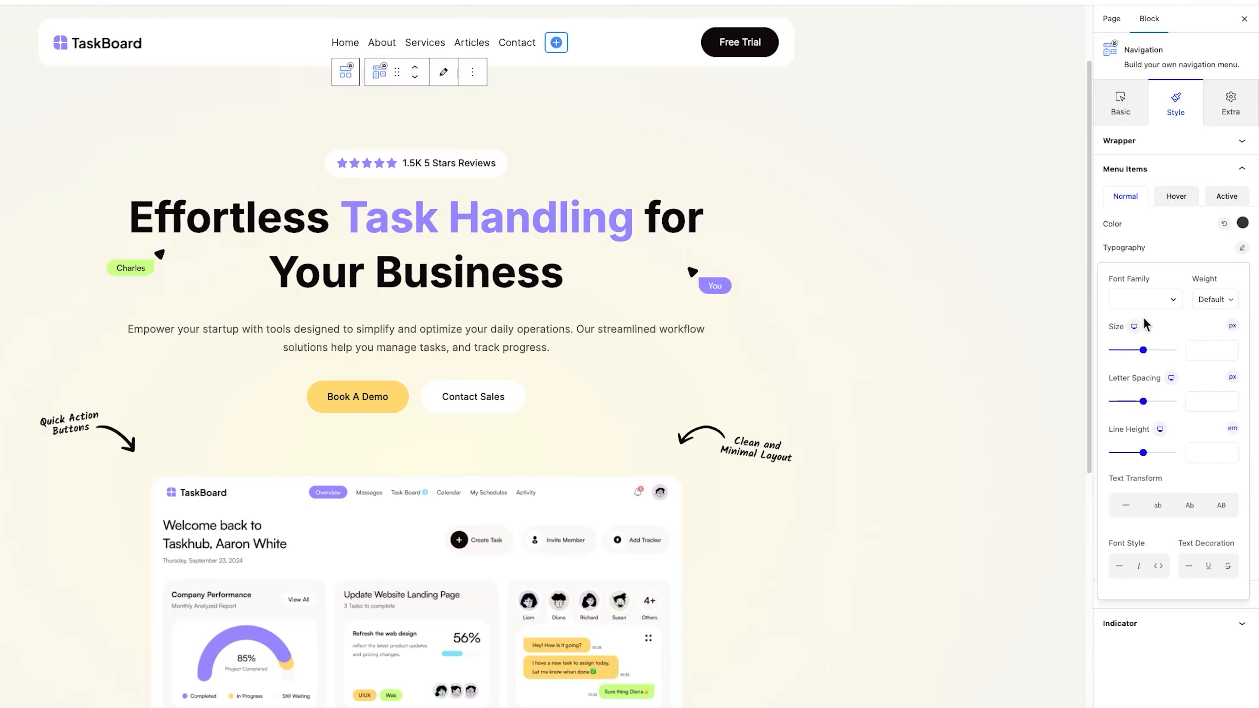
click(1133, 307)
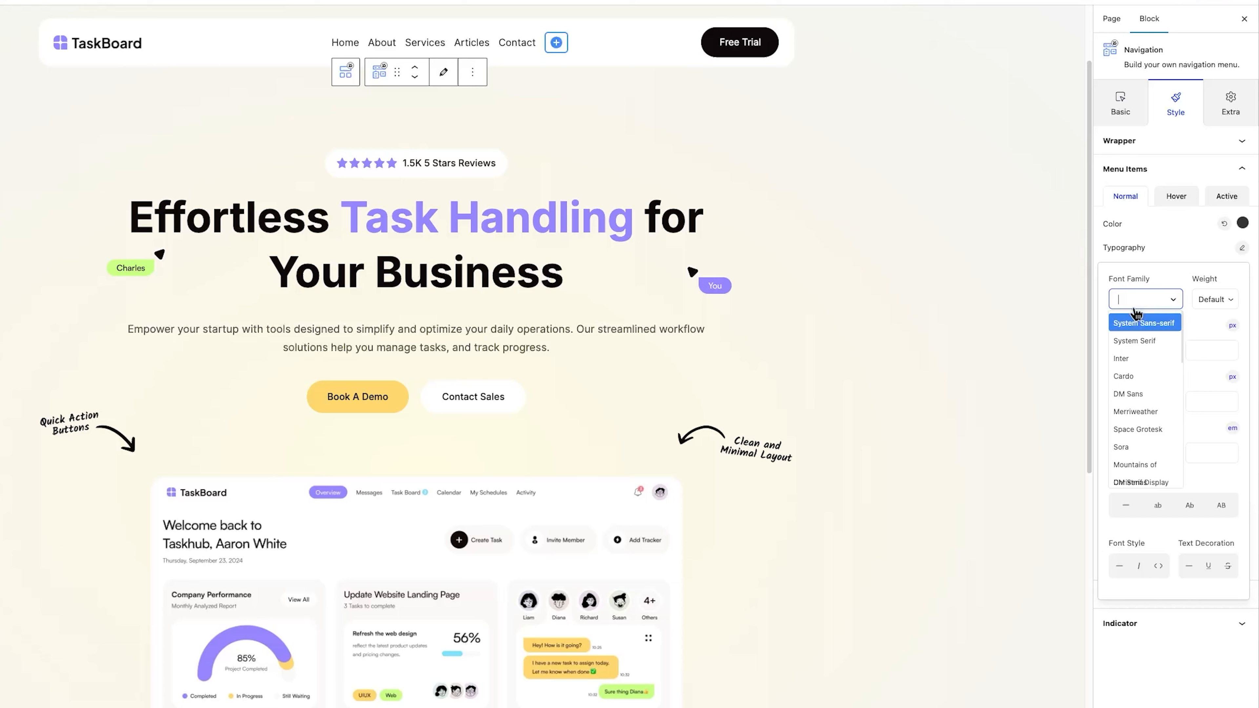
click(1125, 358)
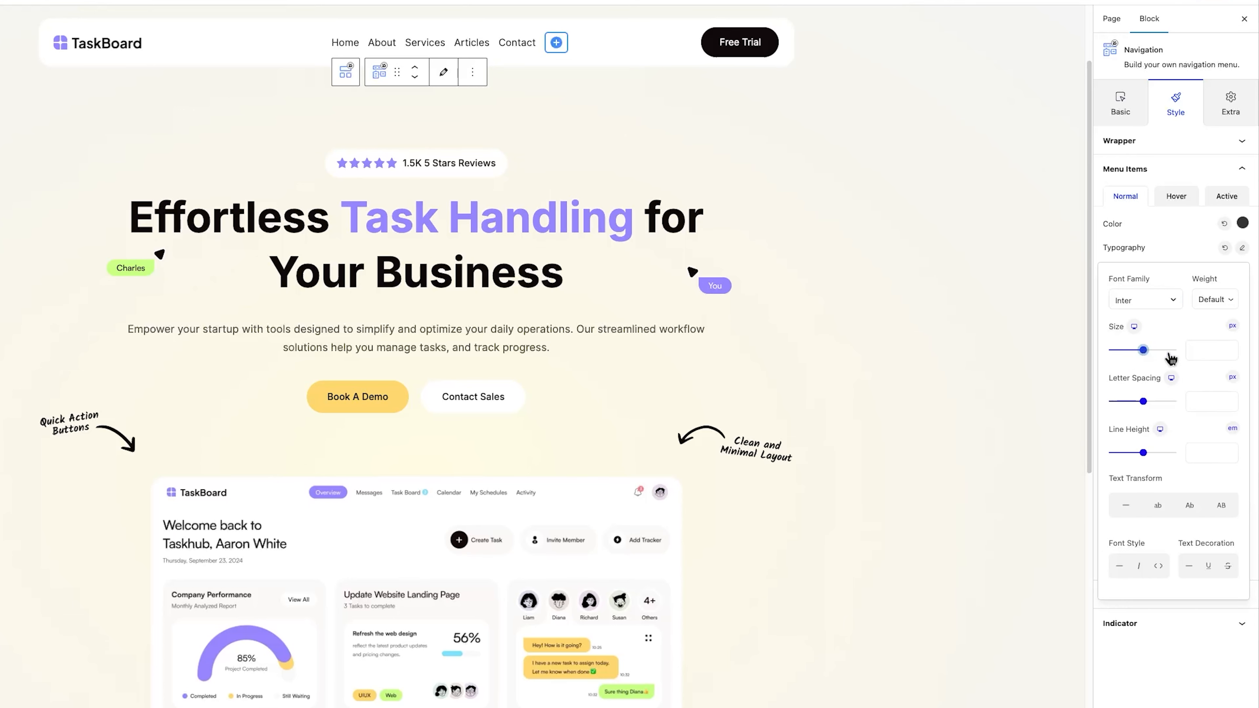
click(1185, 350)
text(15)
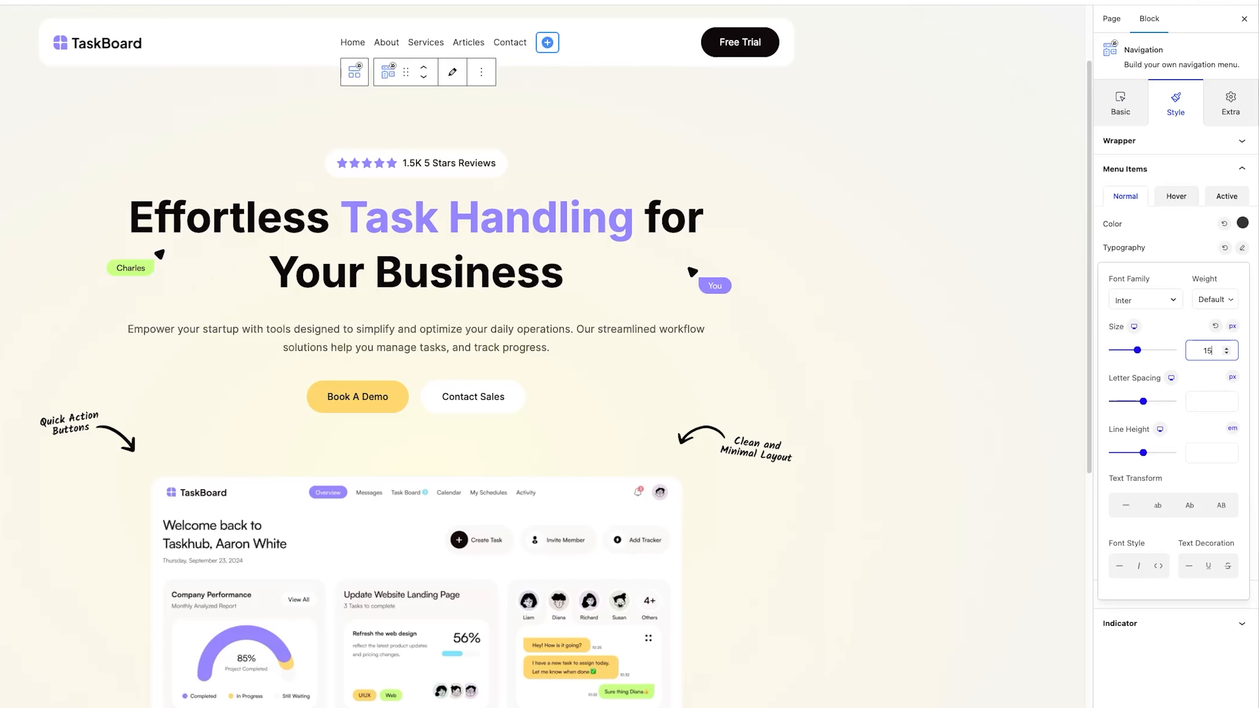
key(Up)
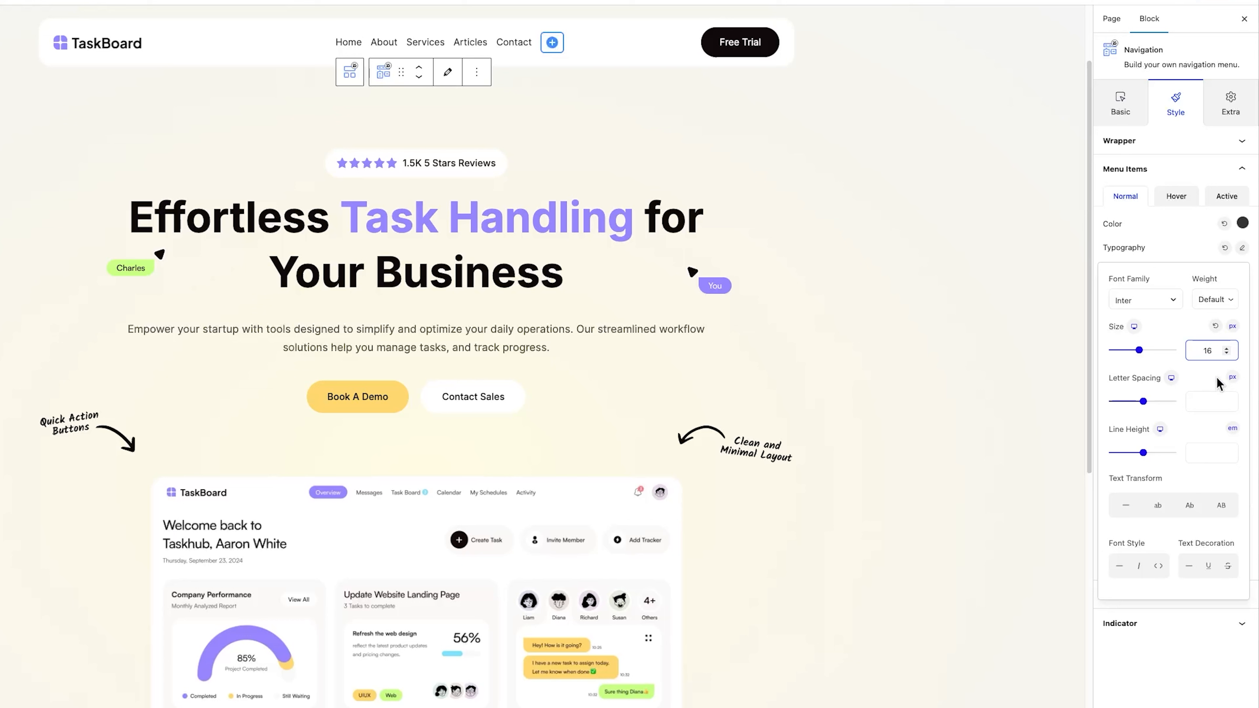
click(1175, 257)
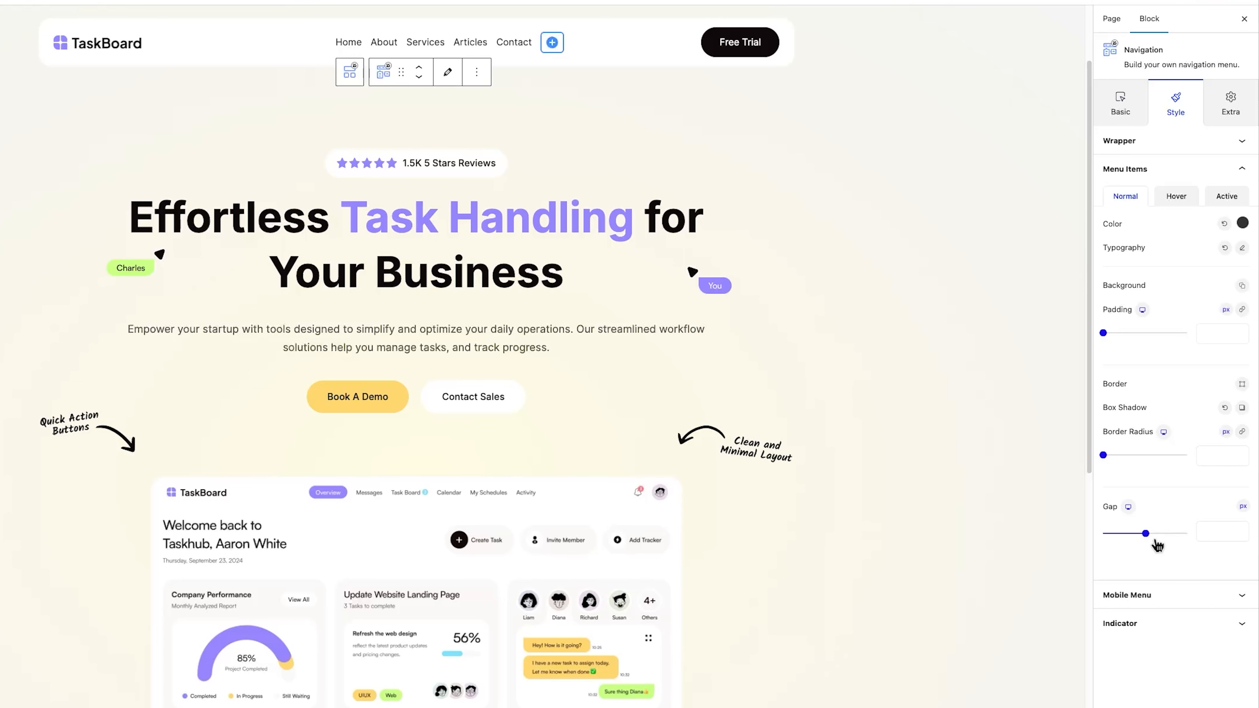
drag(1149, 541, 1141, 540)
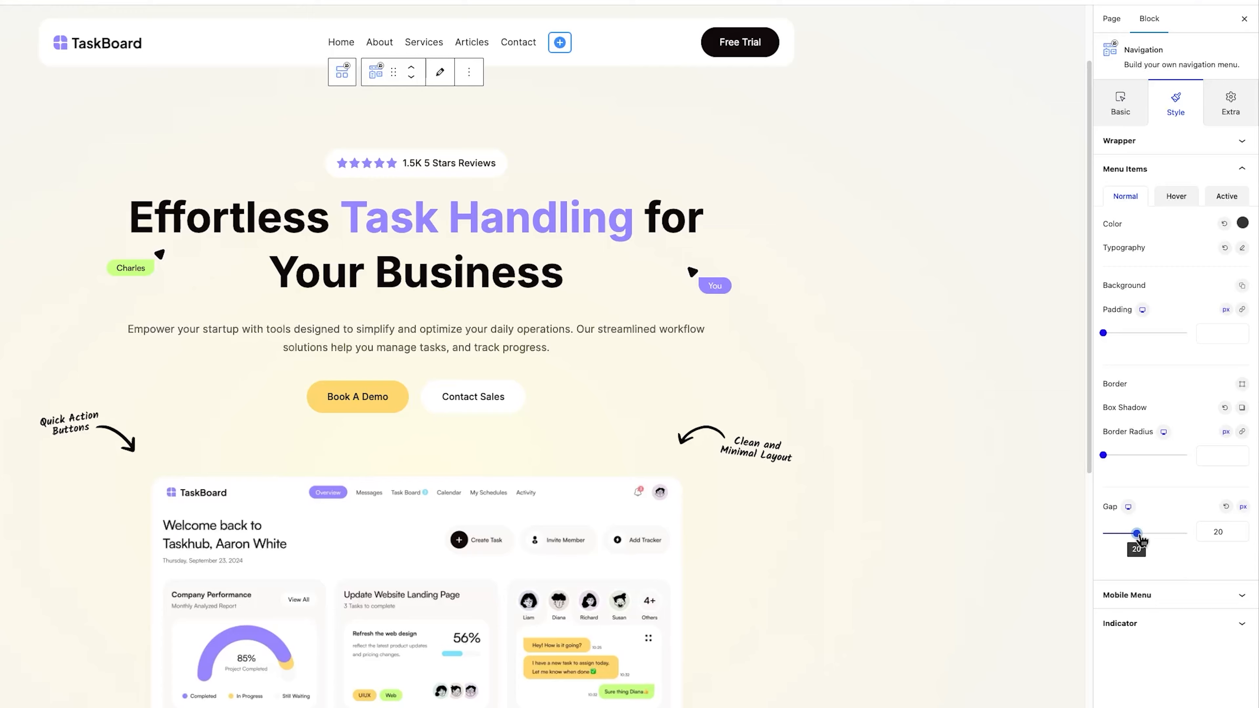
- Set the menu items' hover text color to #9886FE
click(1172, 207)
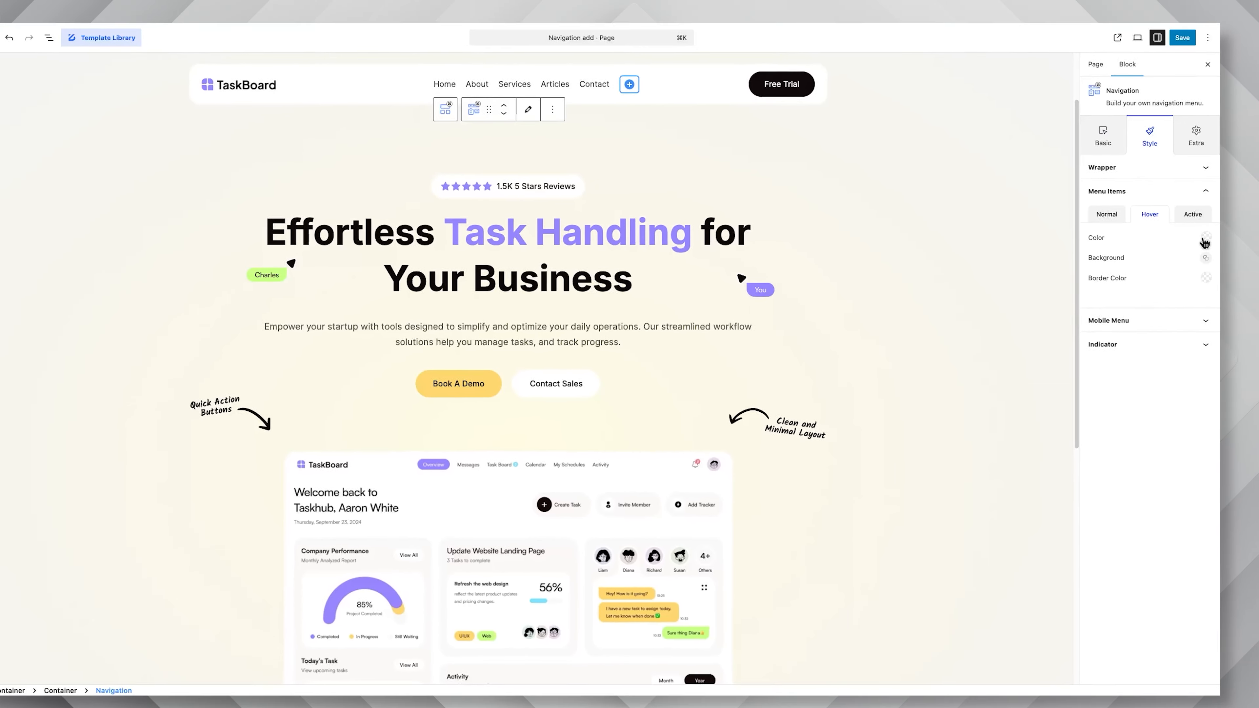
click(1205, 239)
drag(1118, 416, 1154, 425)
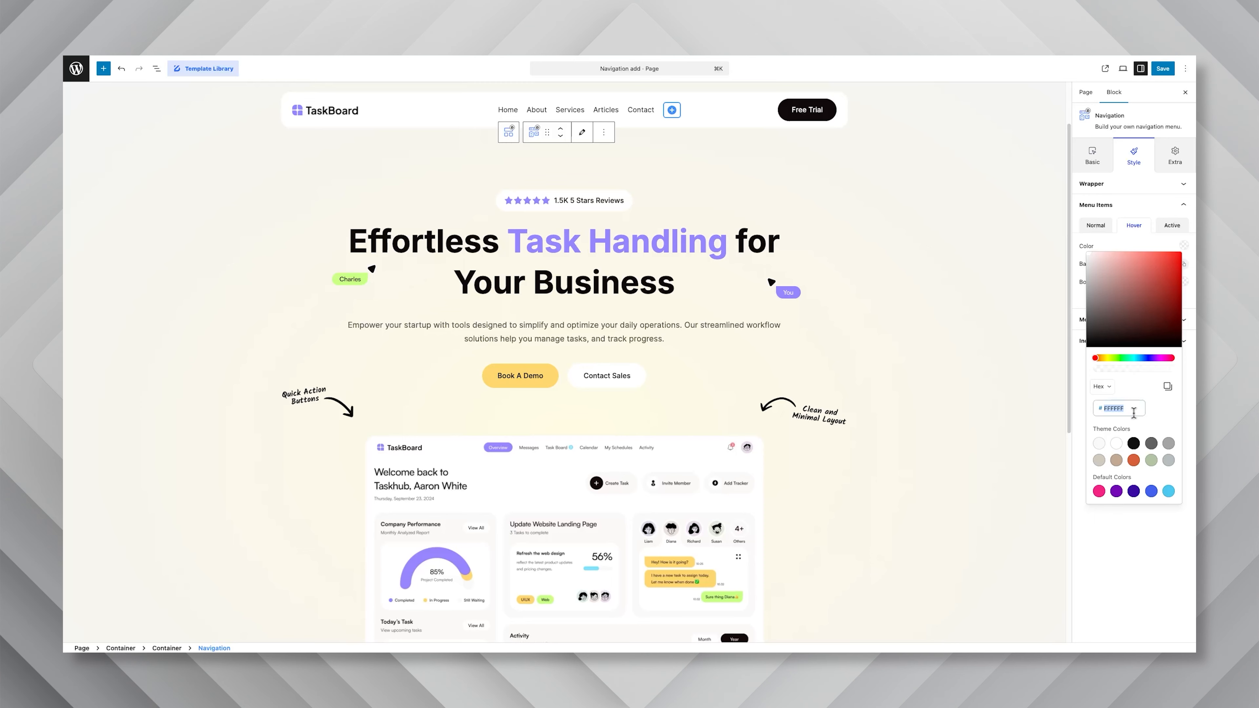
text(9886FE)
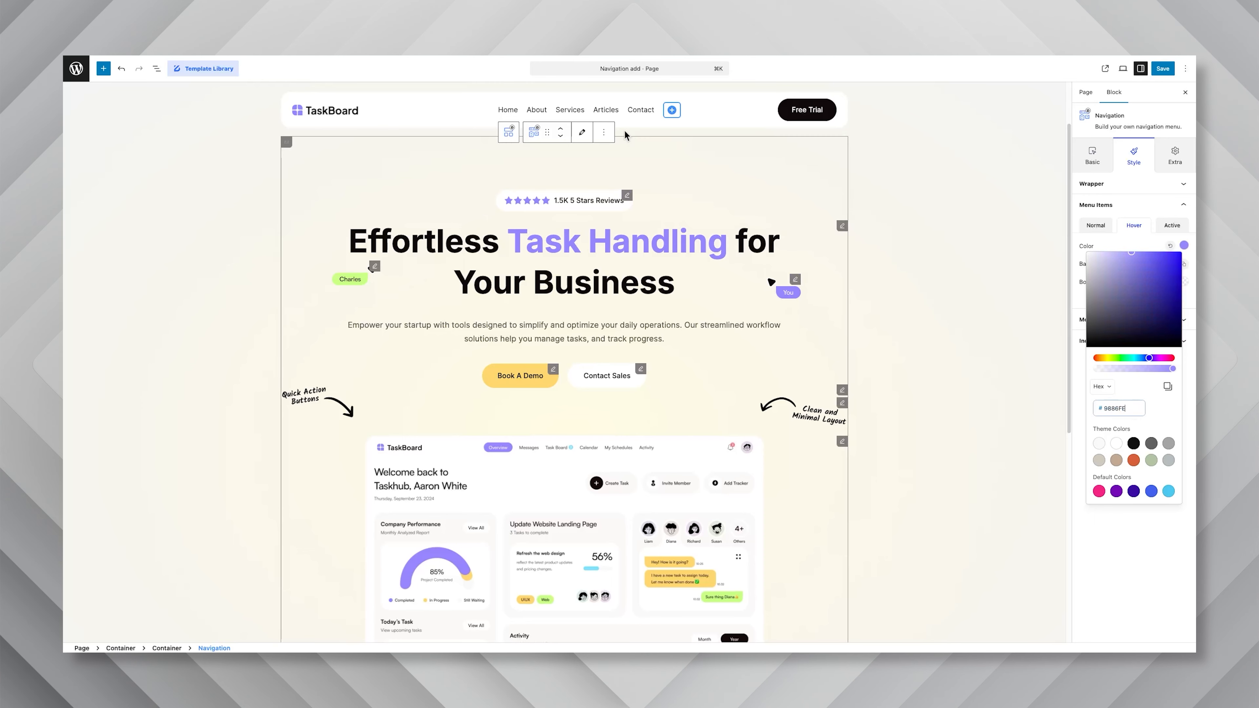
click(1145, 248)
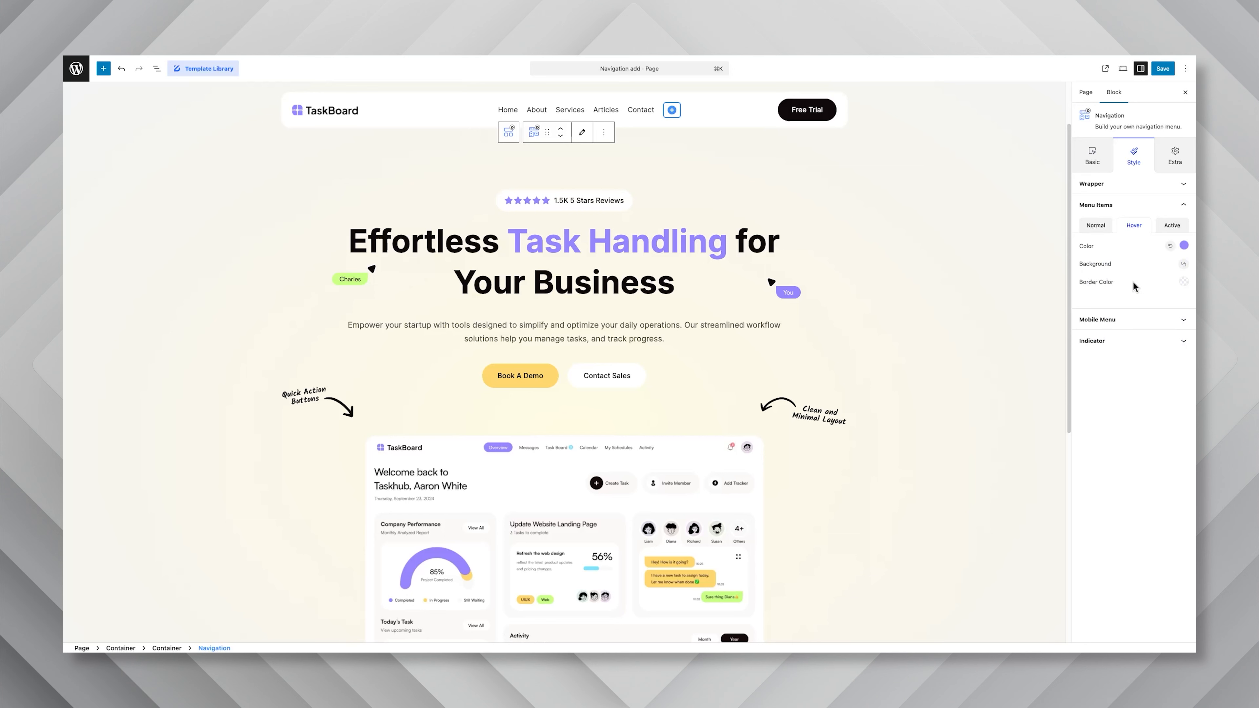
- Set the menu items' active text color to the same purple as their hover color
click(1173, 226)
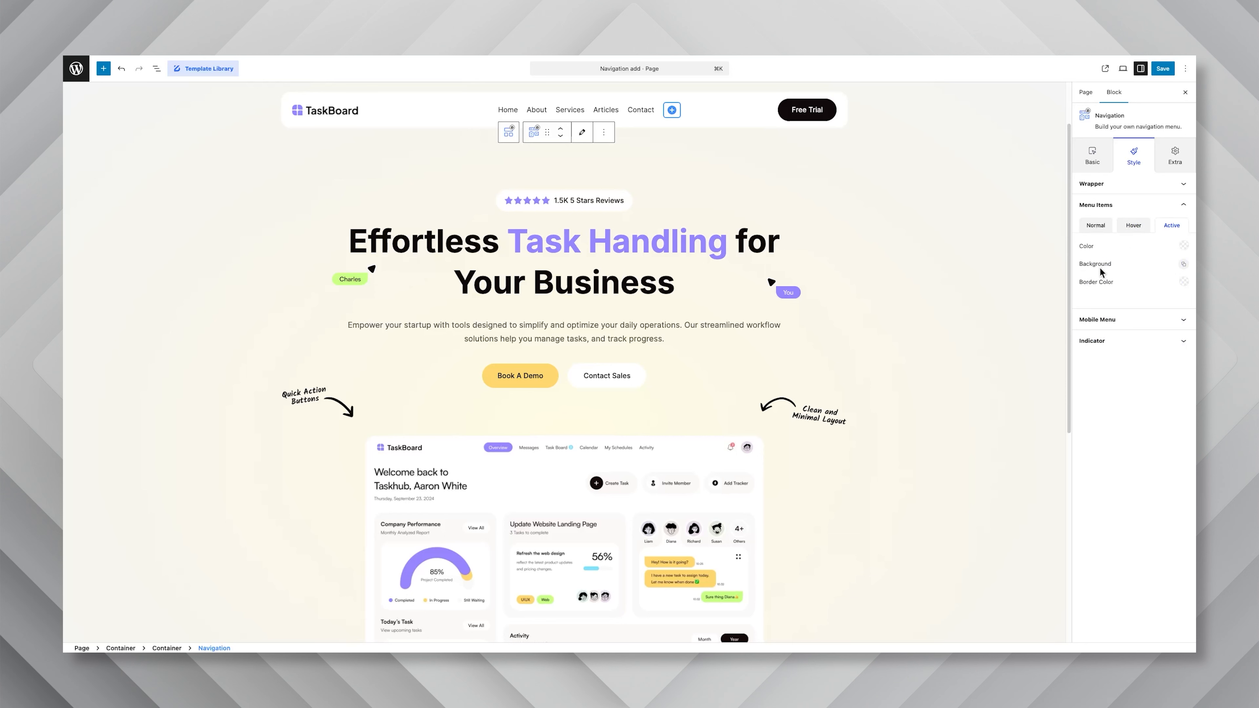
click(1184, 245)
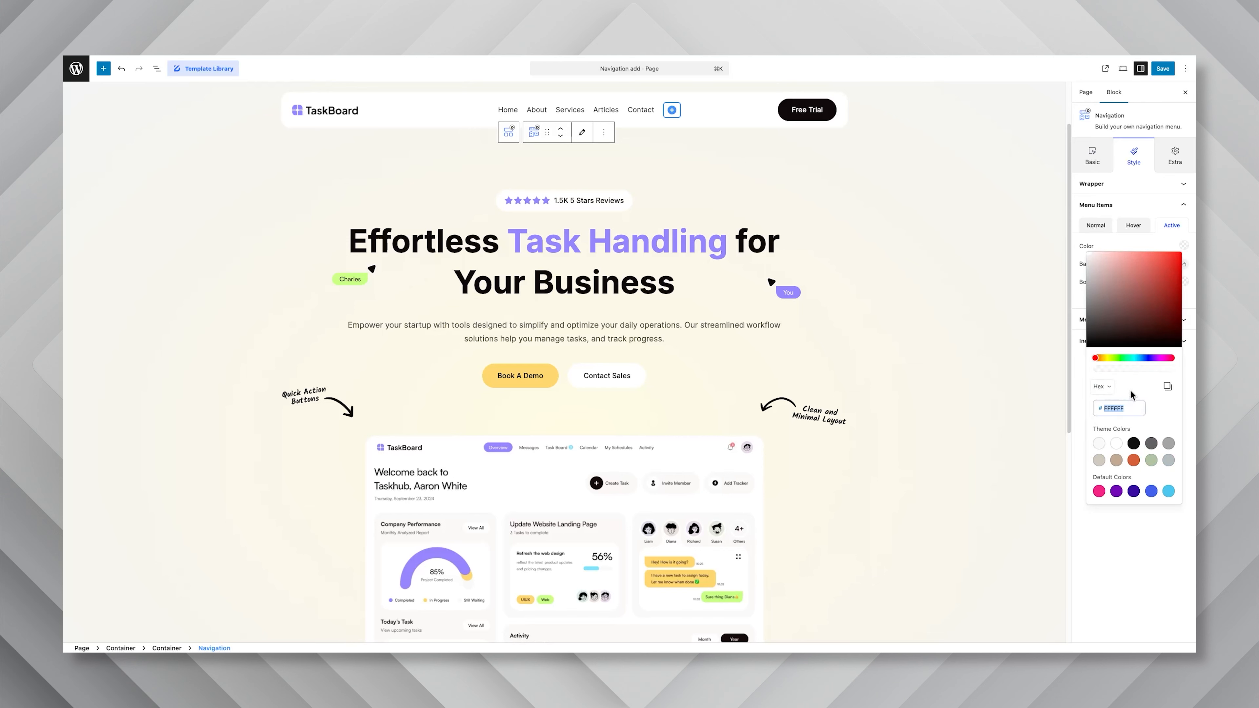
click(1139, 245)
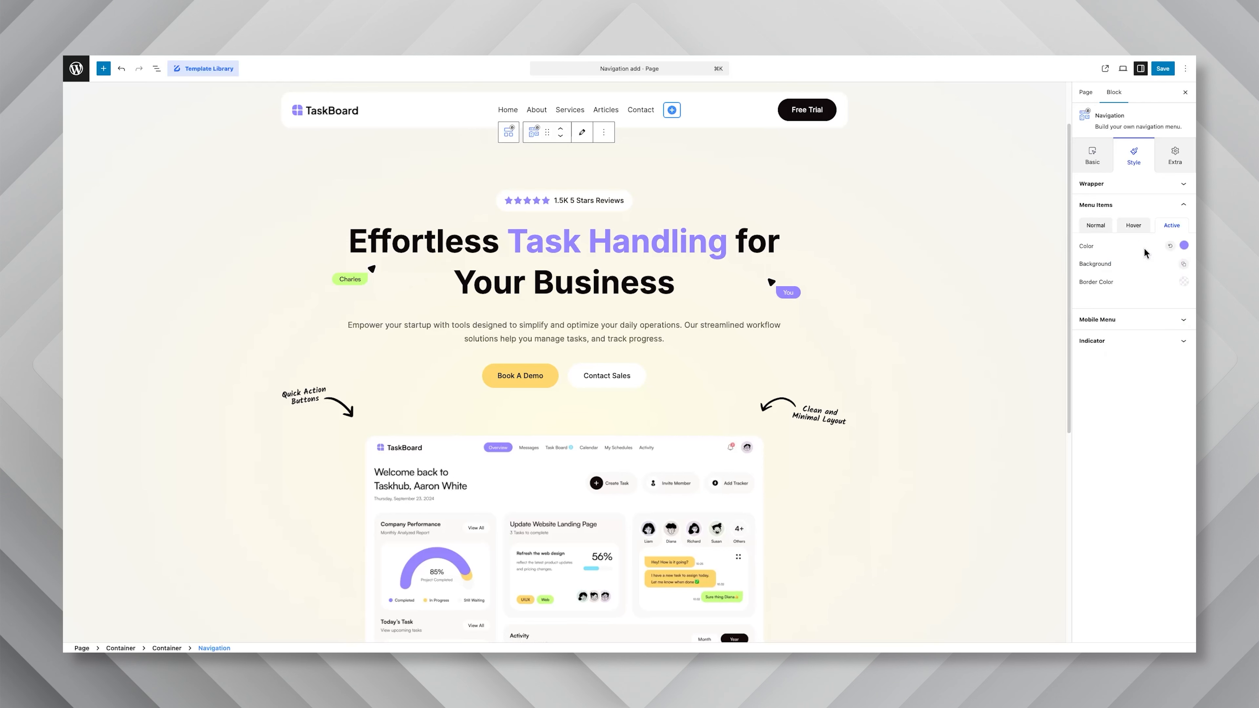
click(1096, 226)
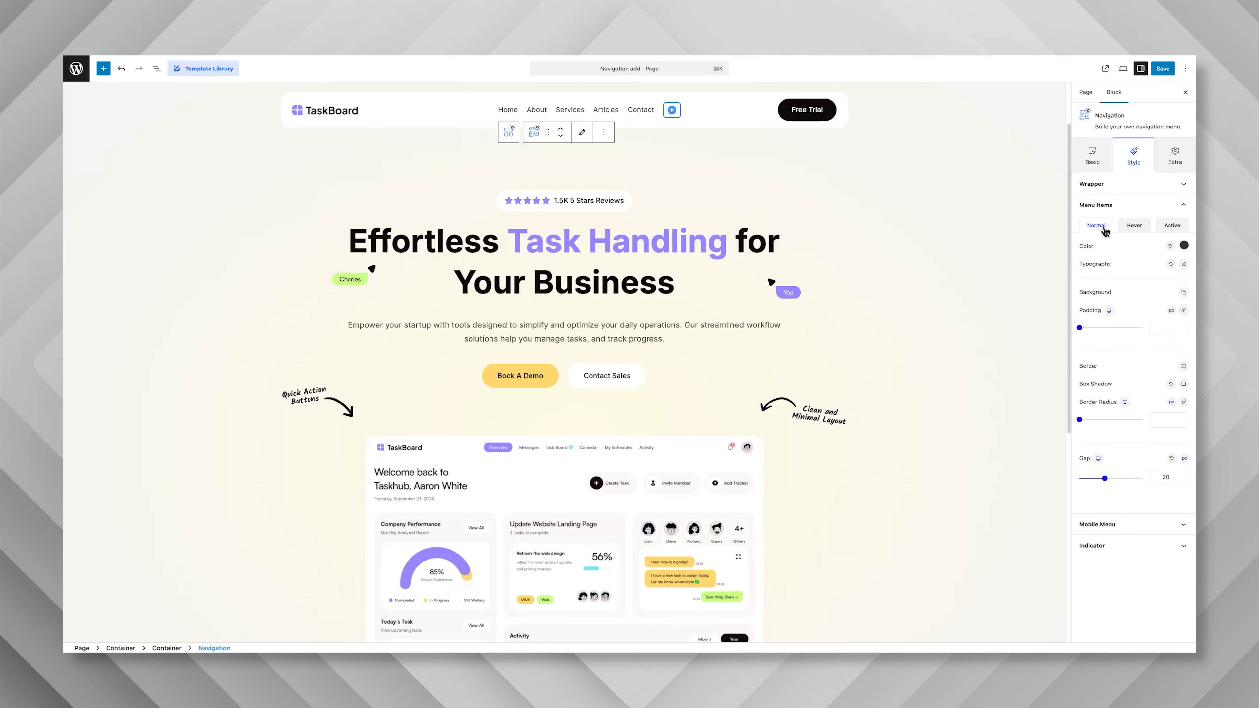
- Review the Mobile Menu style options for the wrapper, logo, hamburger icon and close icon, including the close icon's hover settings
click(1104, 524)
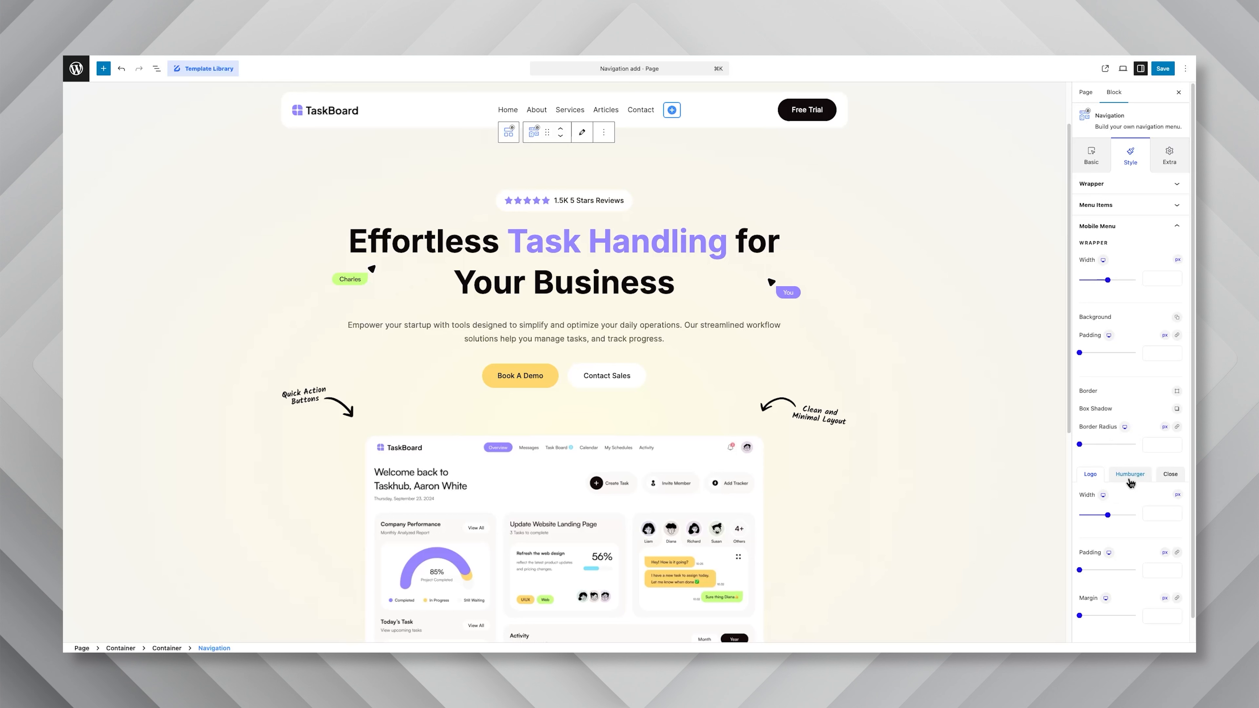
scroll(1123, 495, down, 1)
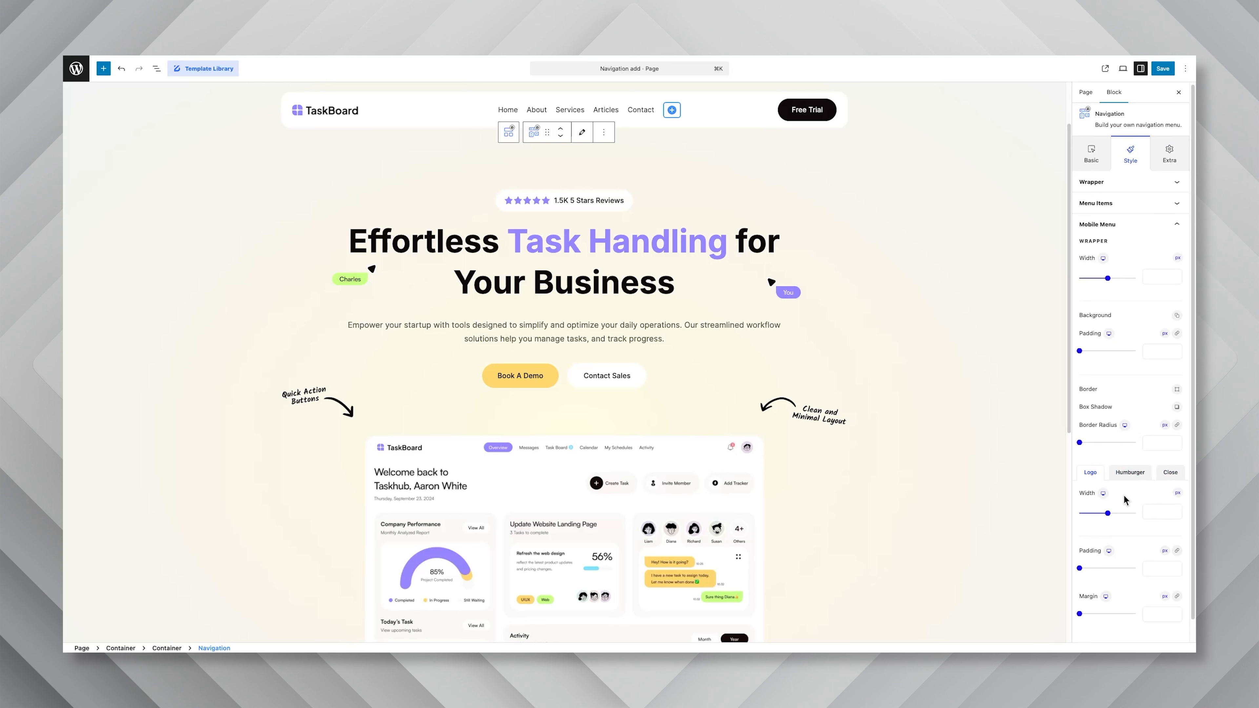
scroll(1121, 582, down, 1)
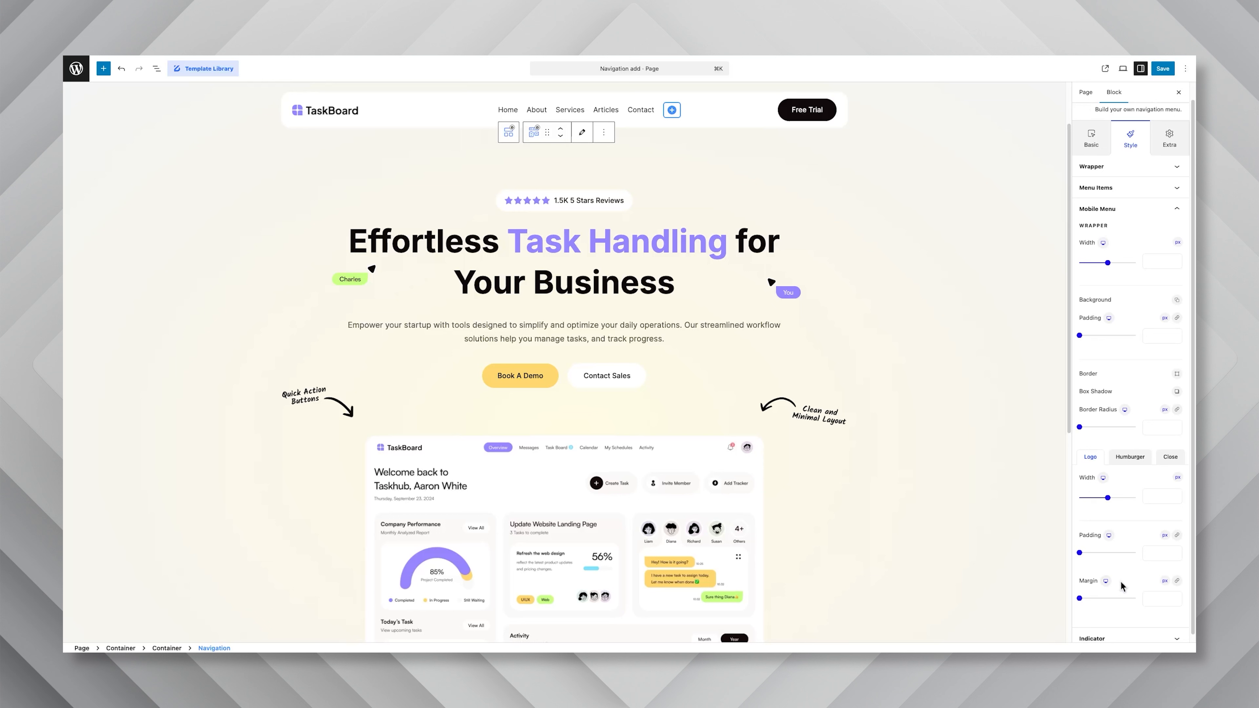
scroll(1123, 585, down, 1)
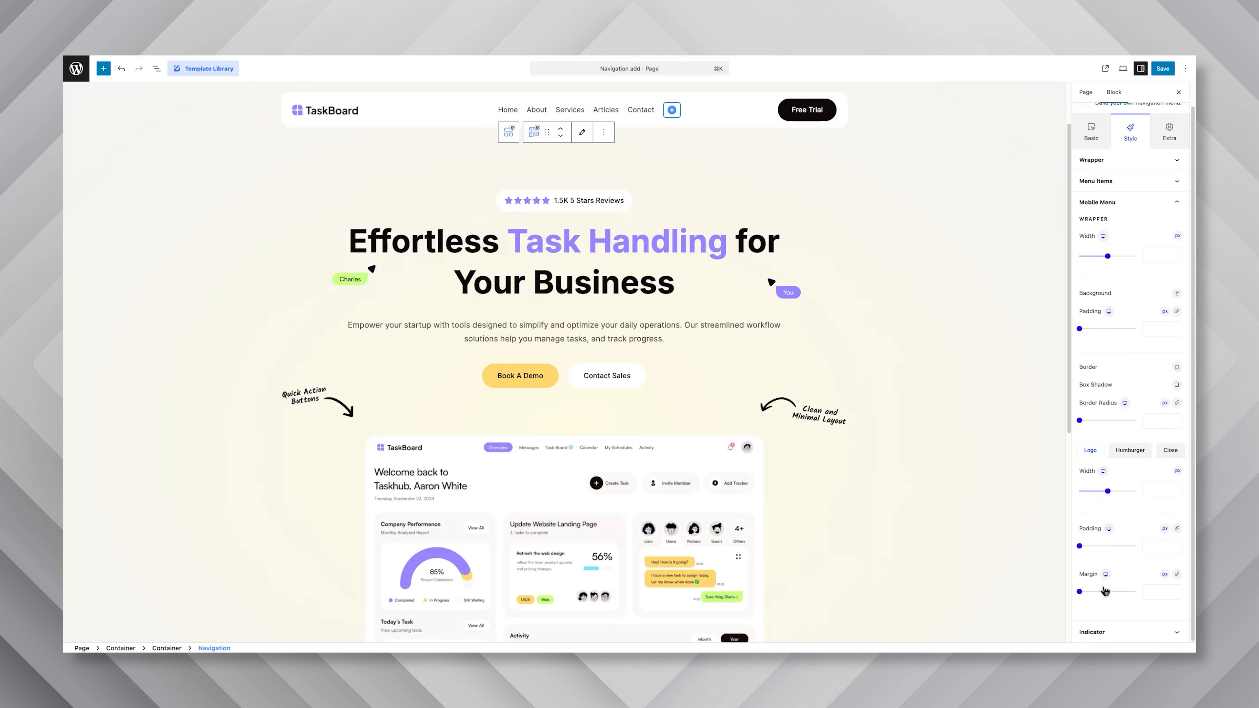
click(1122, 456)
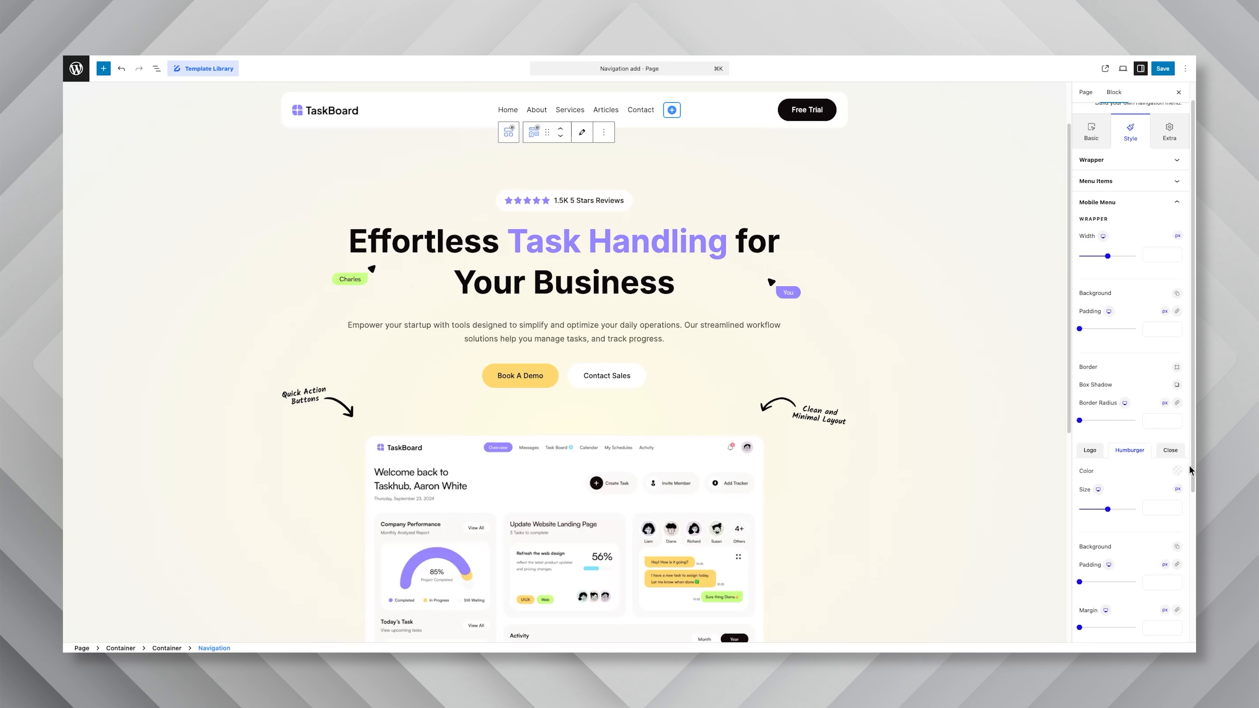
click(1178, 456)
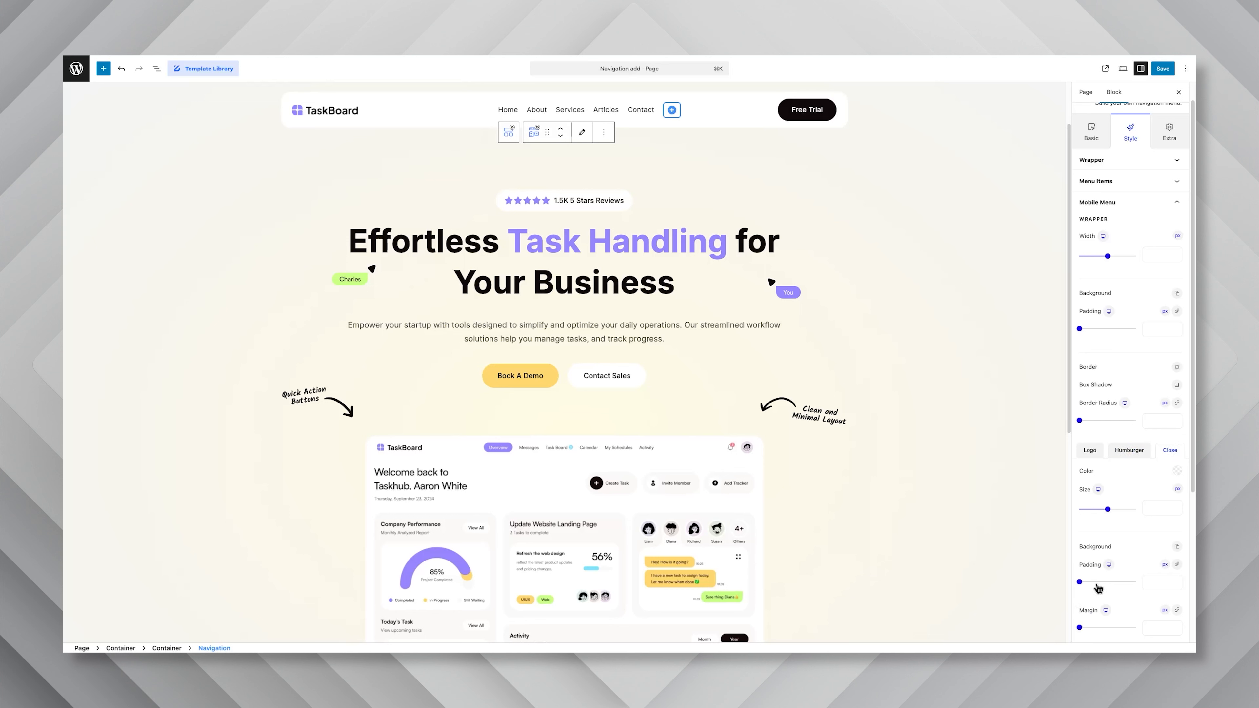
scroll(1151, 585, down, 1)
scroll(1151, 585, down, 3)
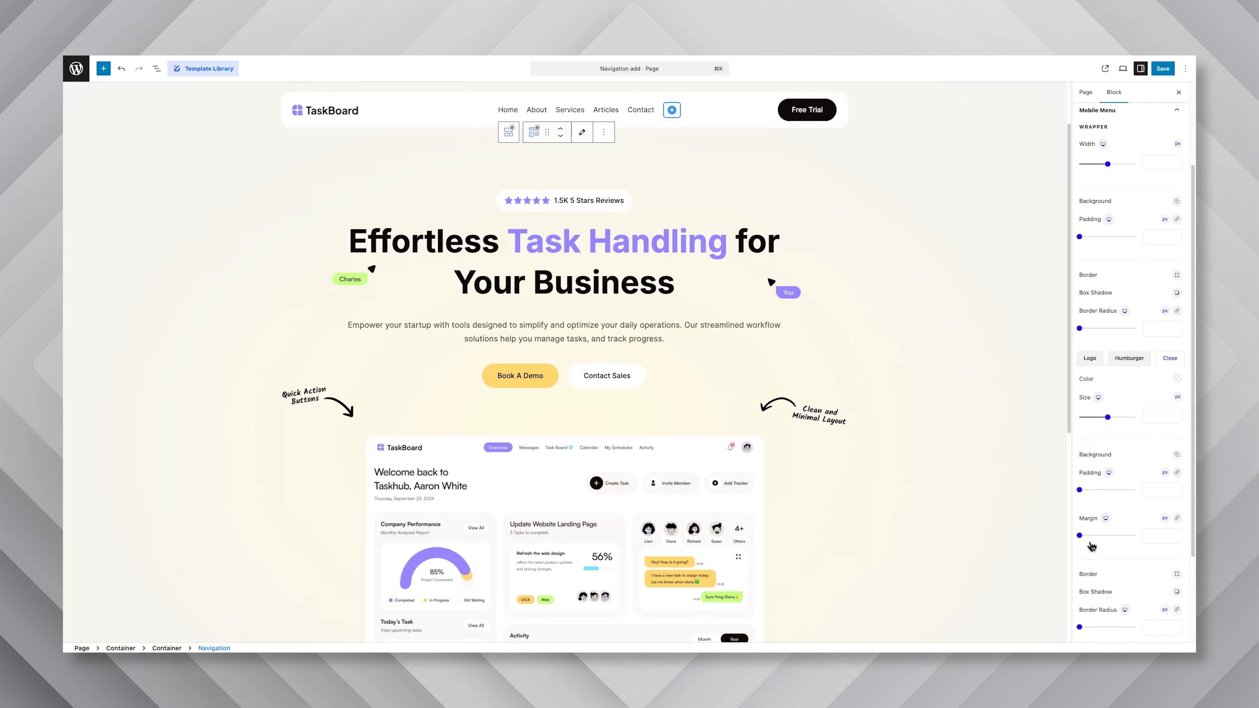
scroll(1121, 546, down, 1)
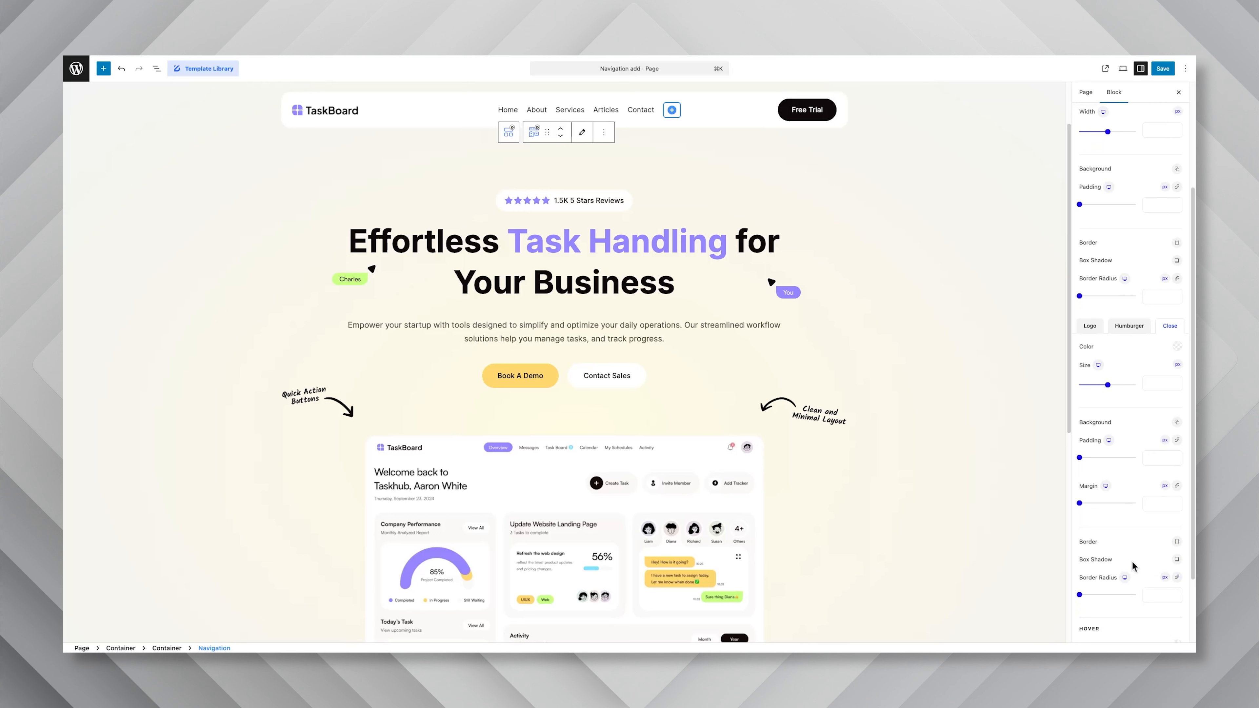
scroll(1133, 561, down, 2)
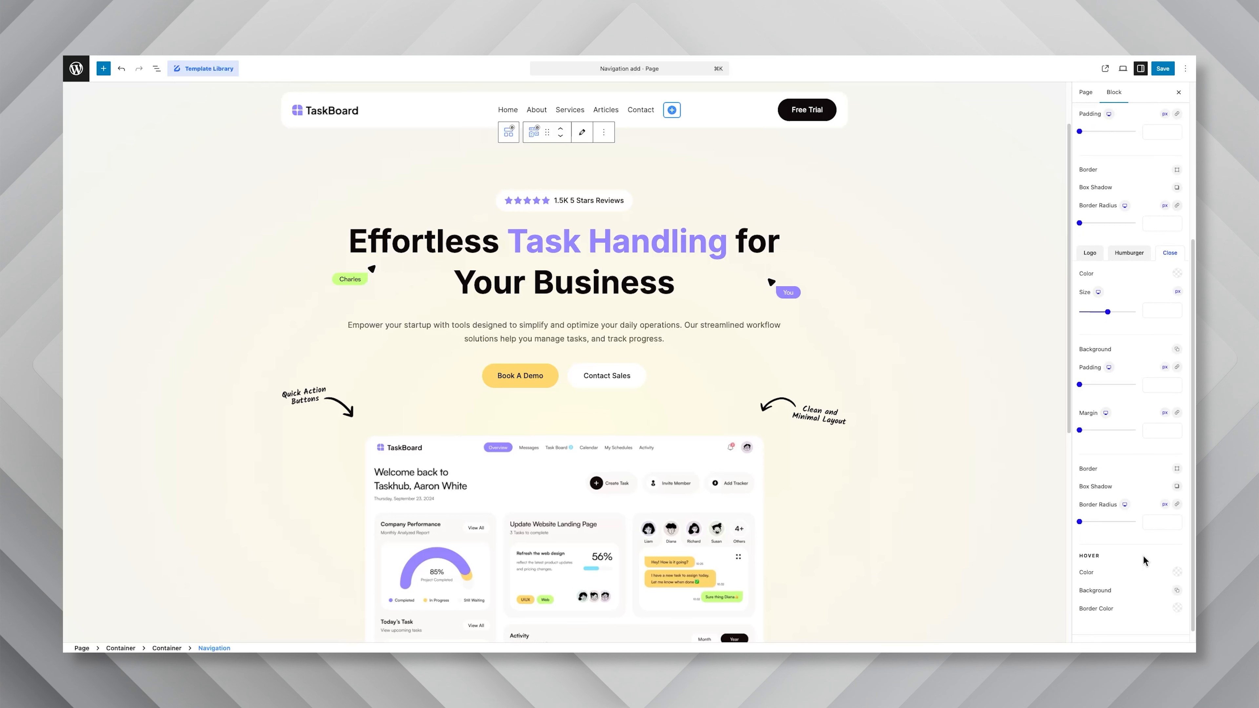
scroll(1144, 557, down, 1)
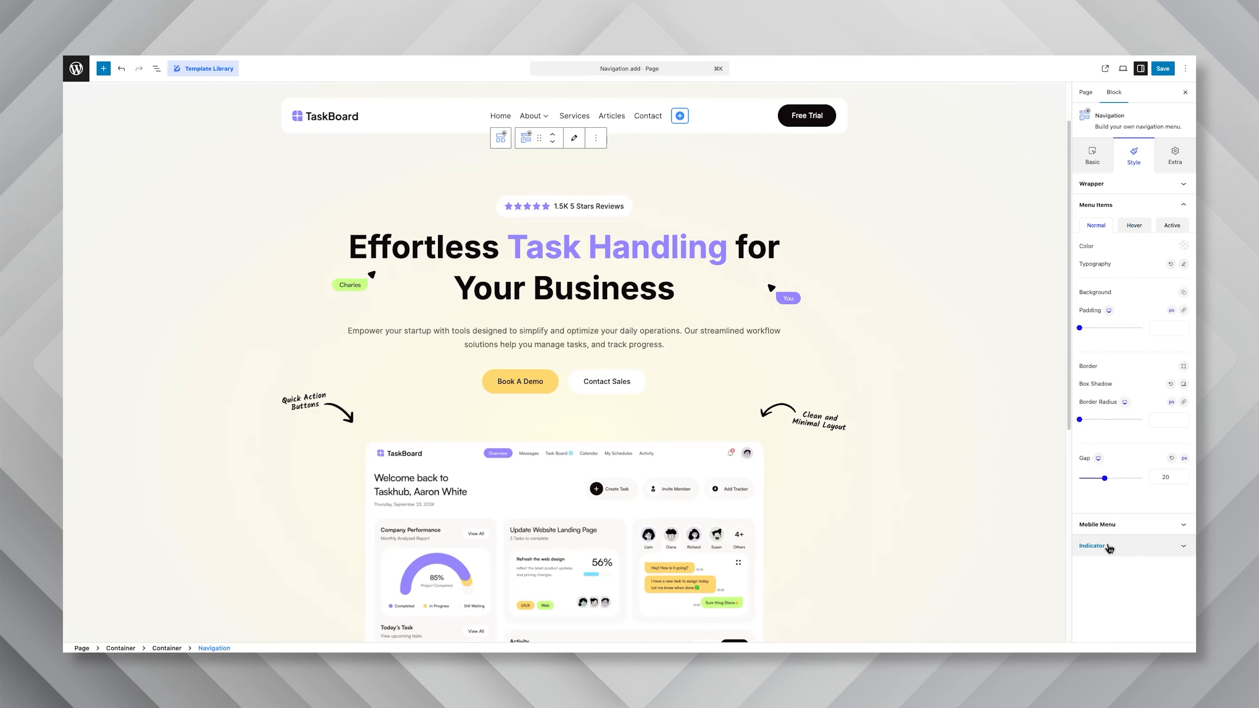
- Set the submenu indicator's normal color to #9886FE and size to 14 px, and check its hover and active options
click(1109, 546)
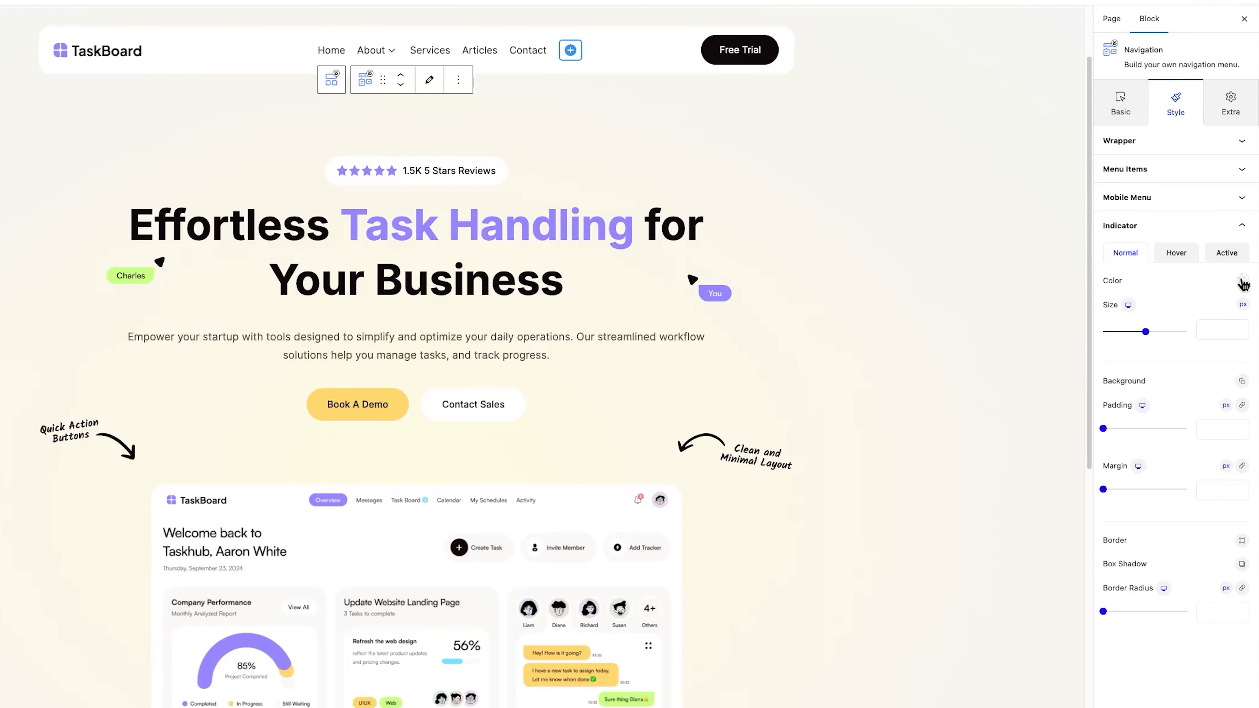
click(1243, 281)
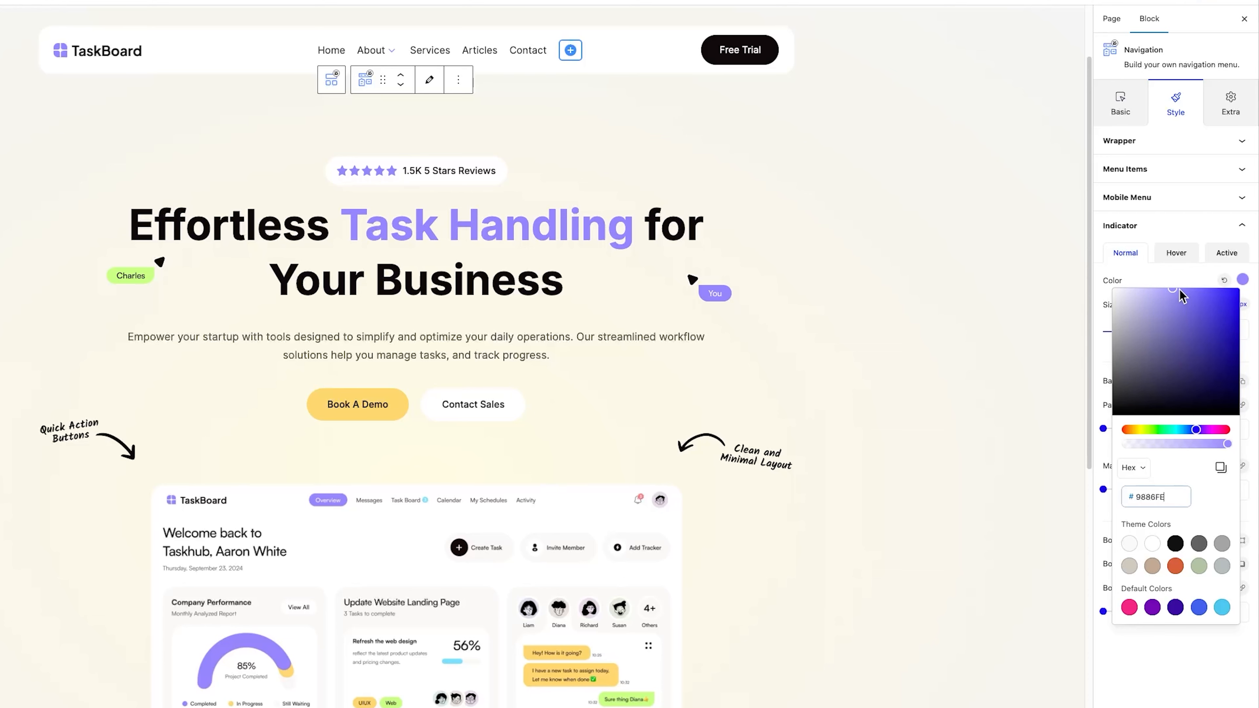
click(1185, 281)
mouse_move(1105, 331)
mouse_down()
mouse_move(1157, 337)
mouse_move(1127, 341)
mouse_up()
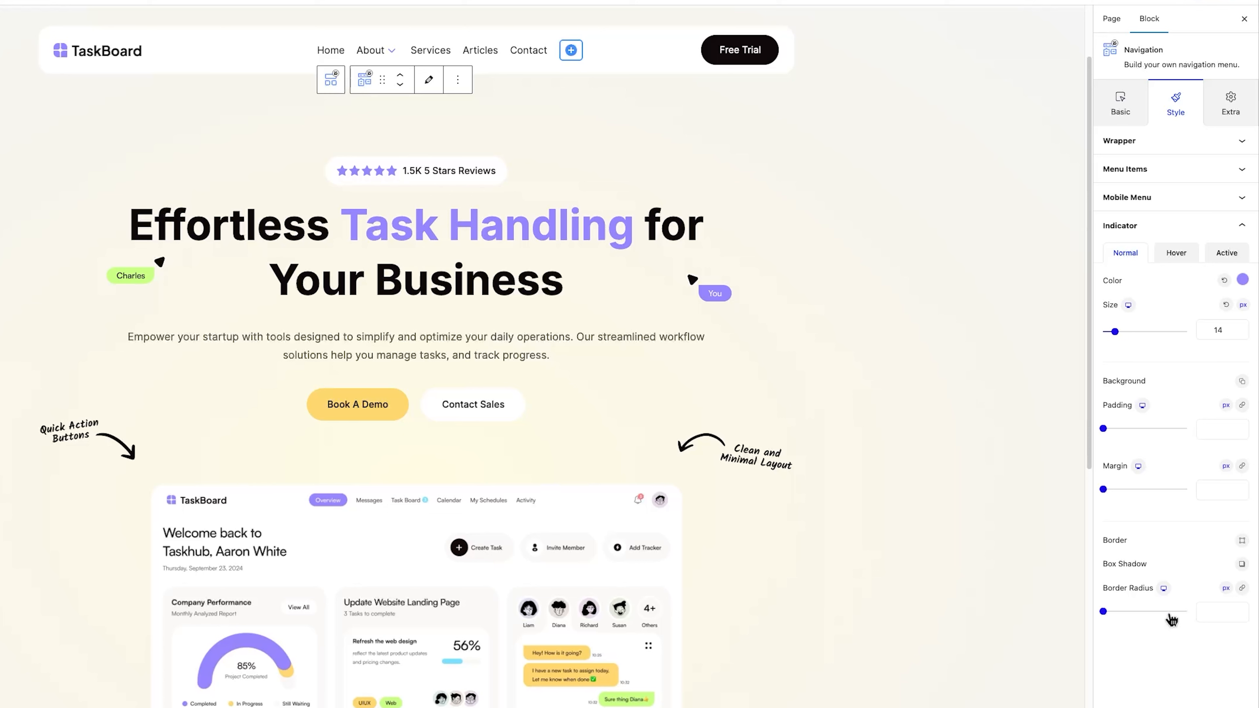
click(1185, 266)
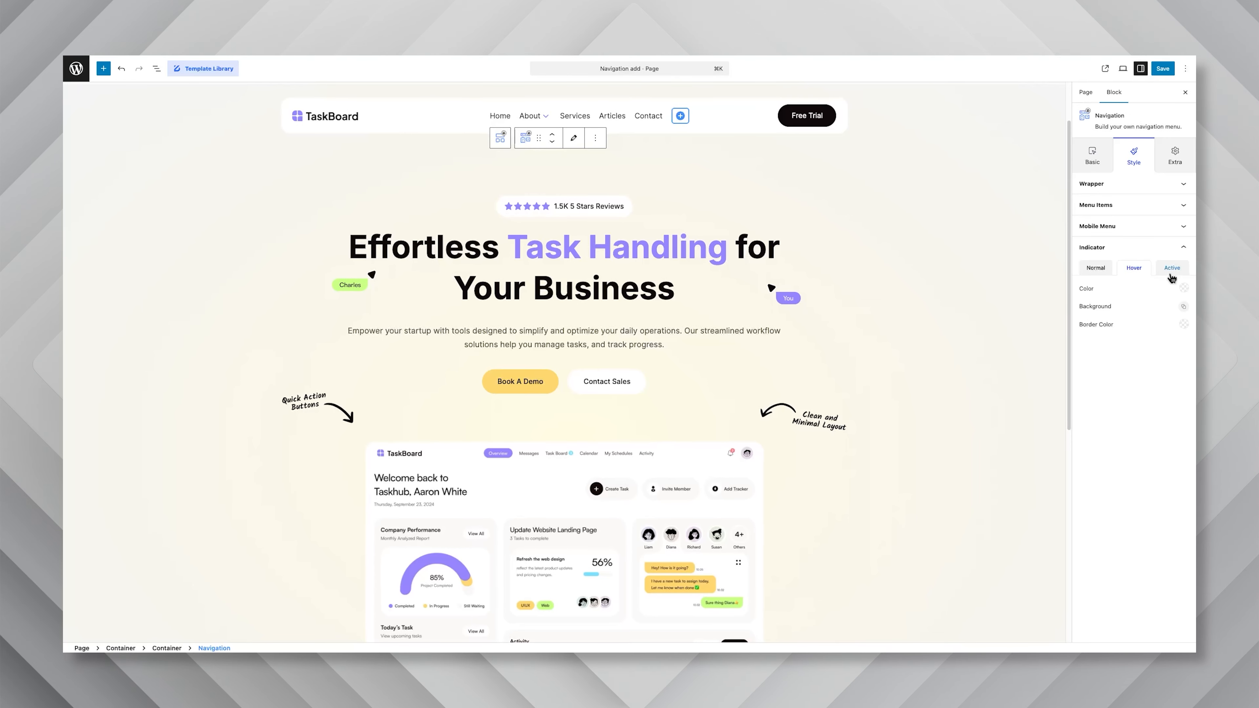
click(1173, 276)
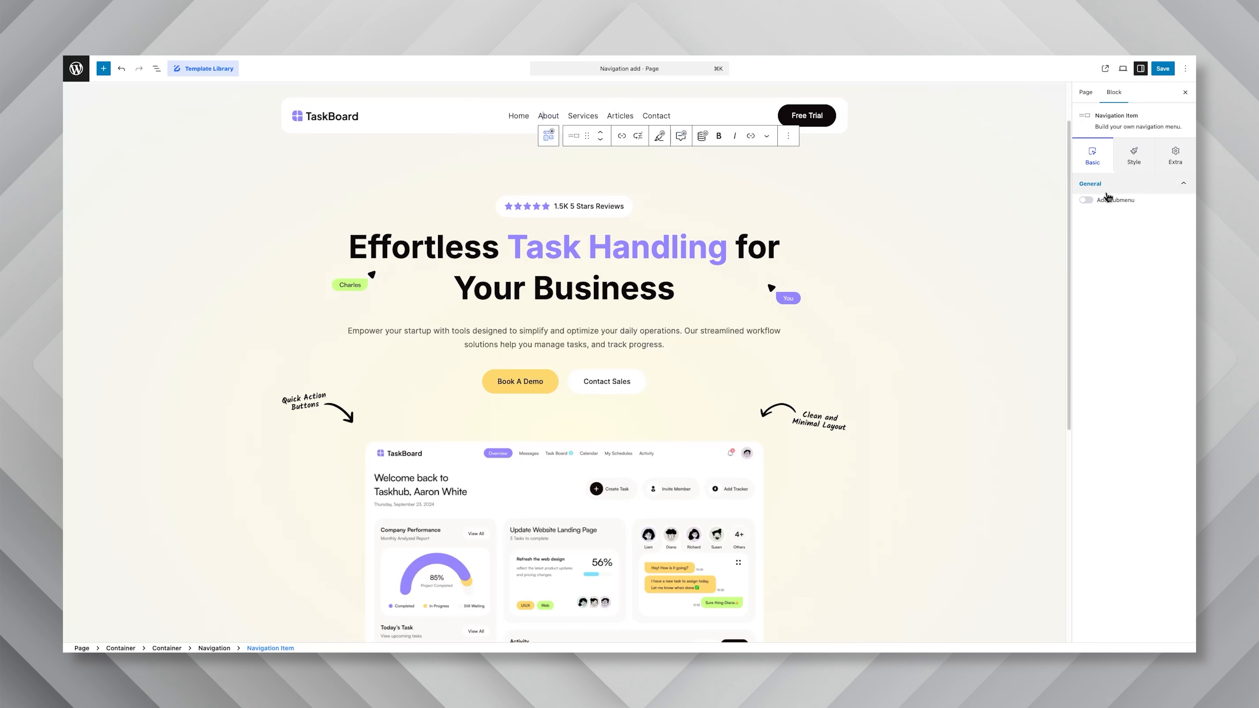
- Enable a submenu on the About menu item and add the item "Our Mission" to it
click(1087, 200)
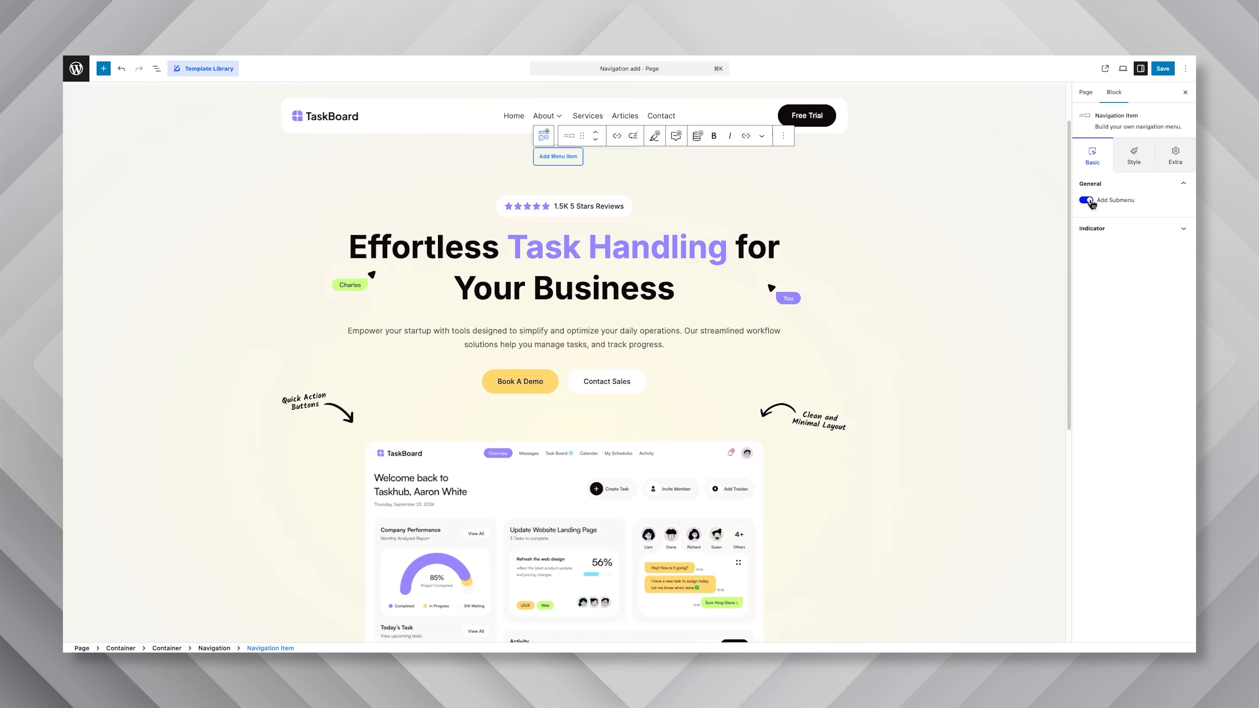
click(561, 158)
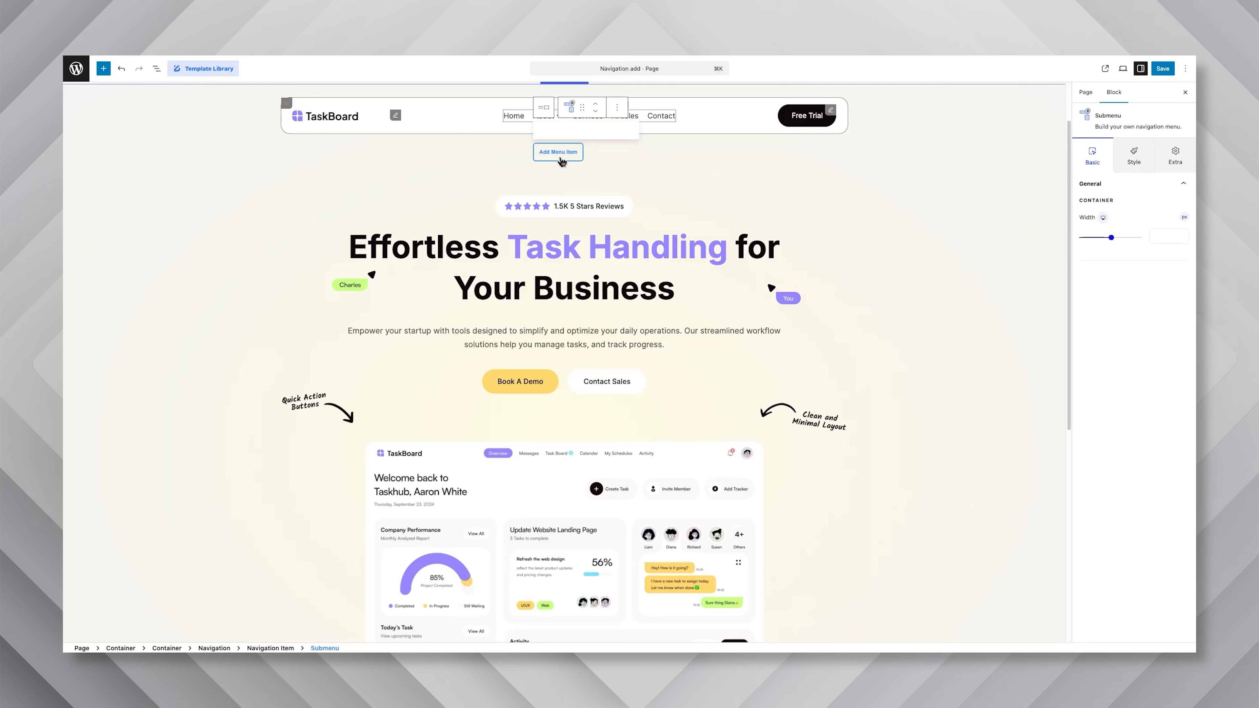
click(561, 156)
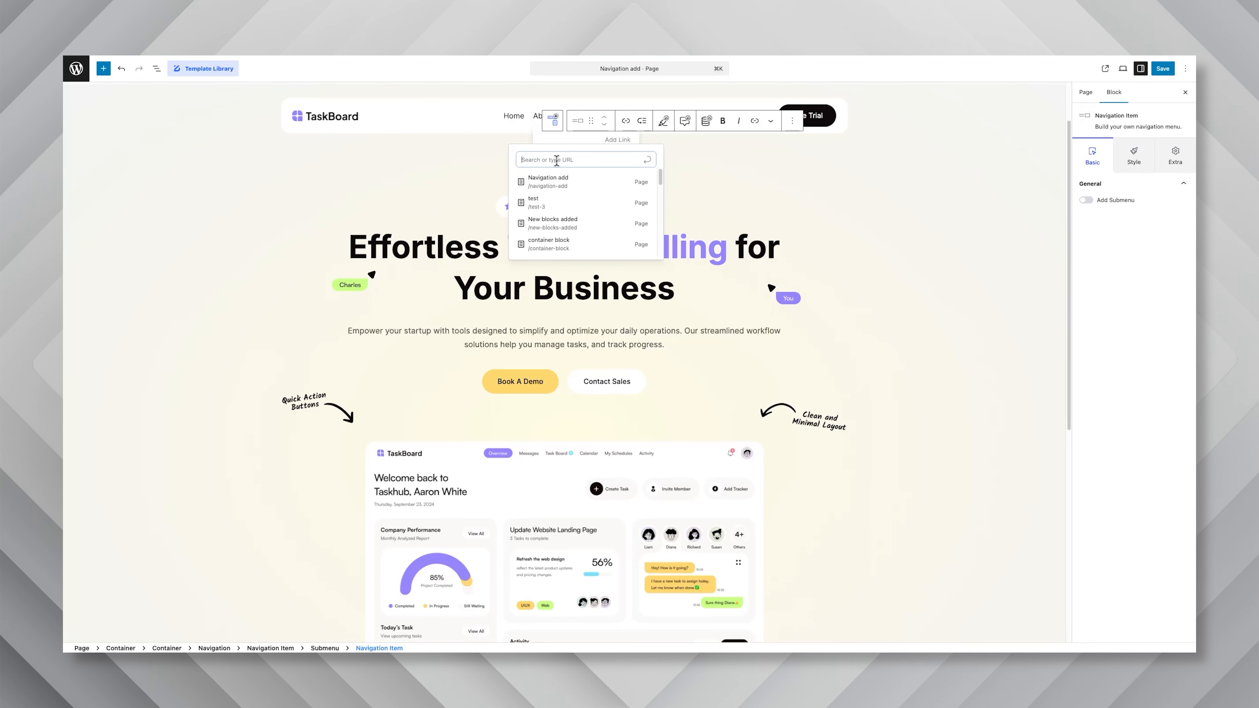
text(Our Mission)
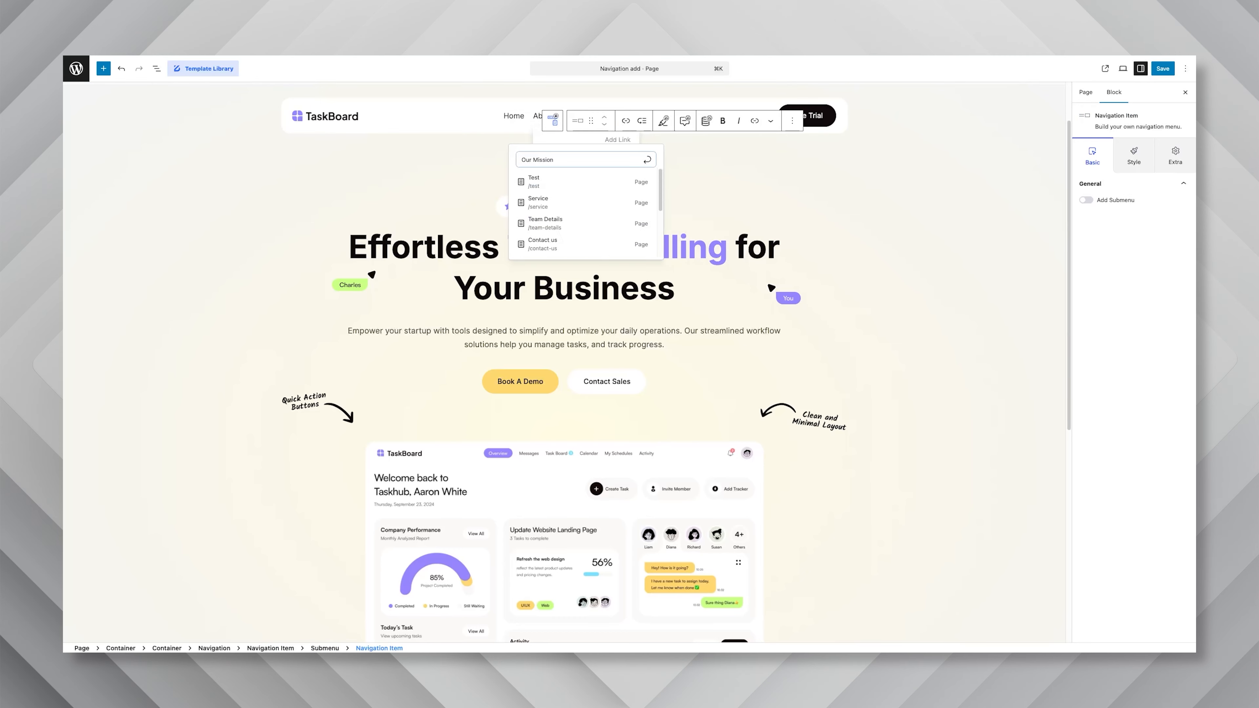
click(647, 159)
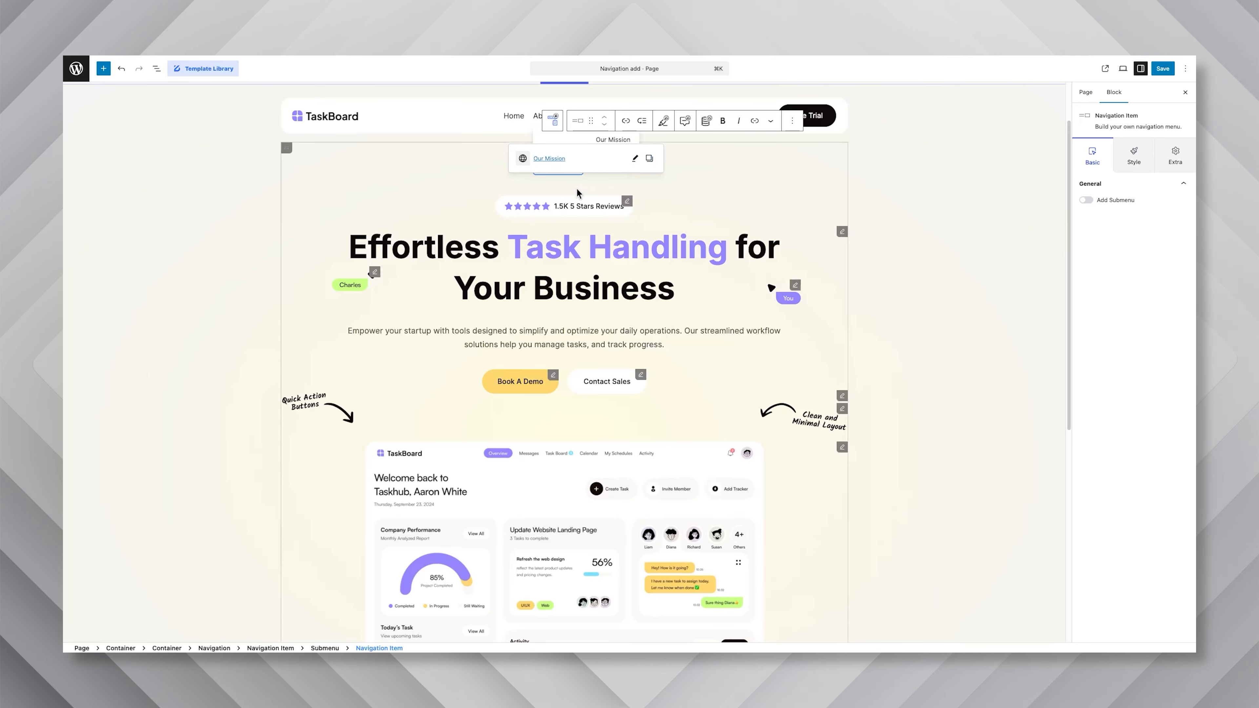
click(700, 177)
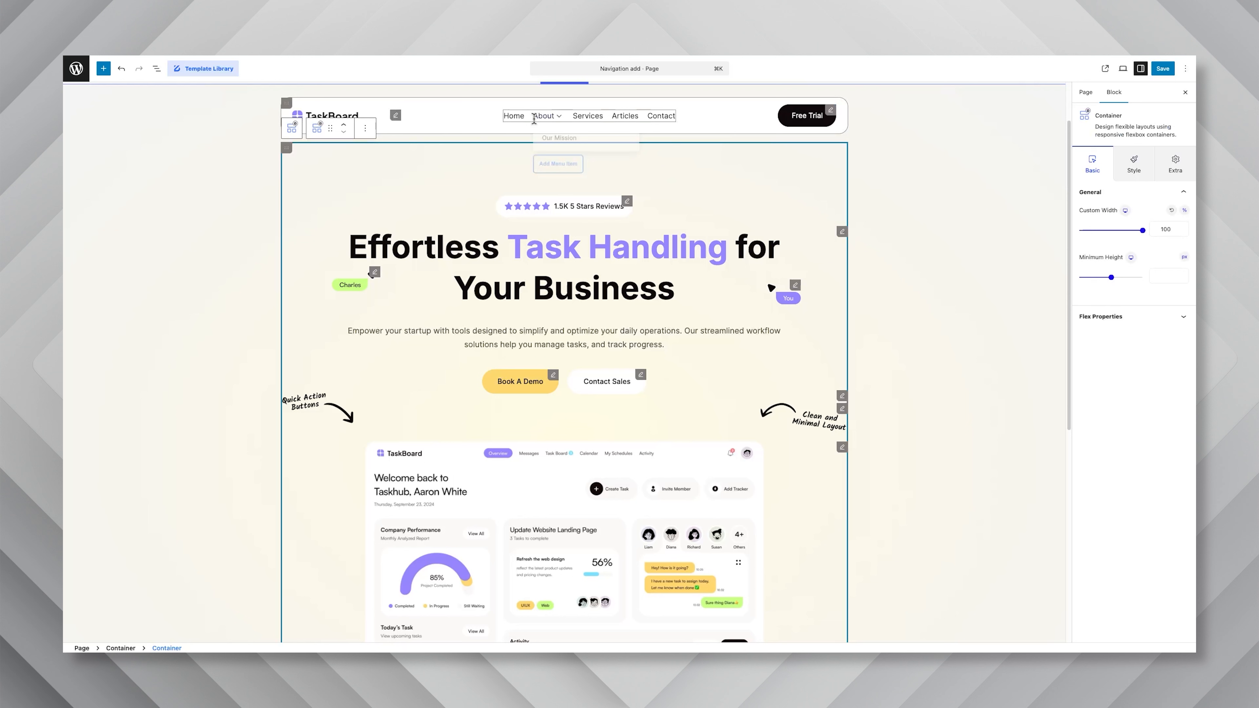
- Add a second item, "Our Visson", below "Our Mission" in the About submenu
mouse_move(541, 117)
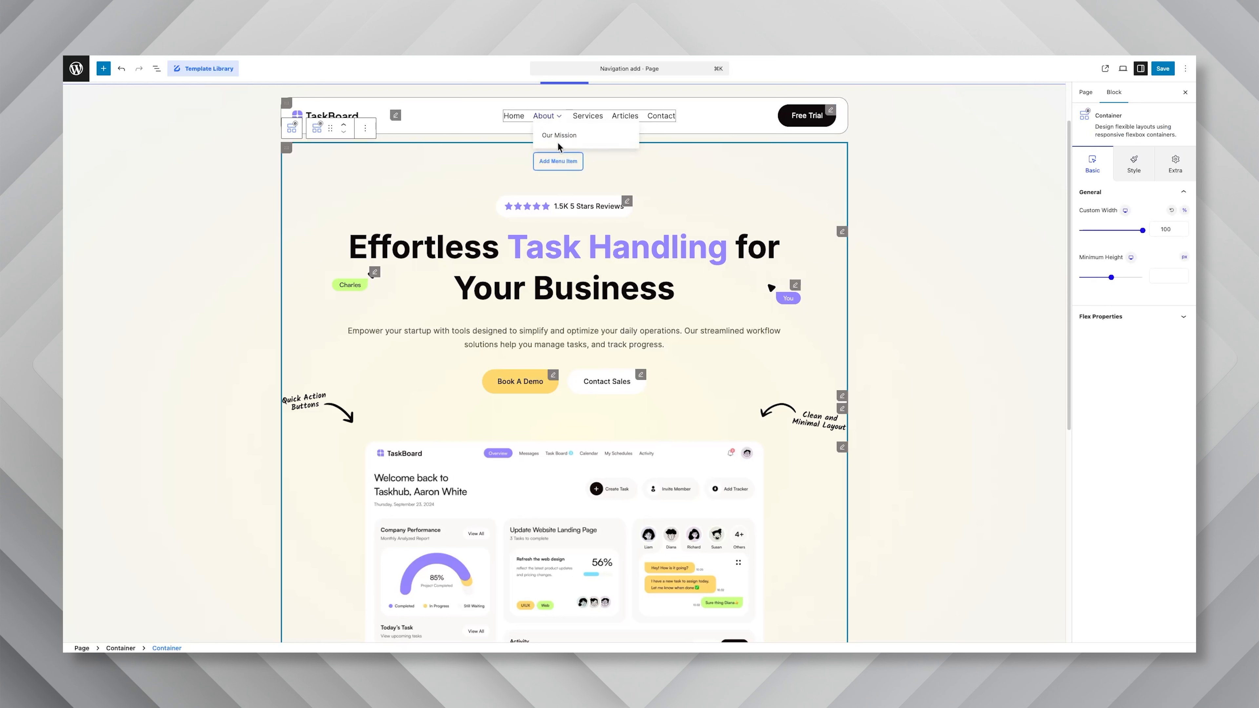
click(555, 161)
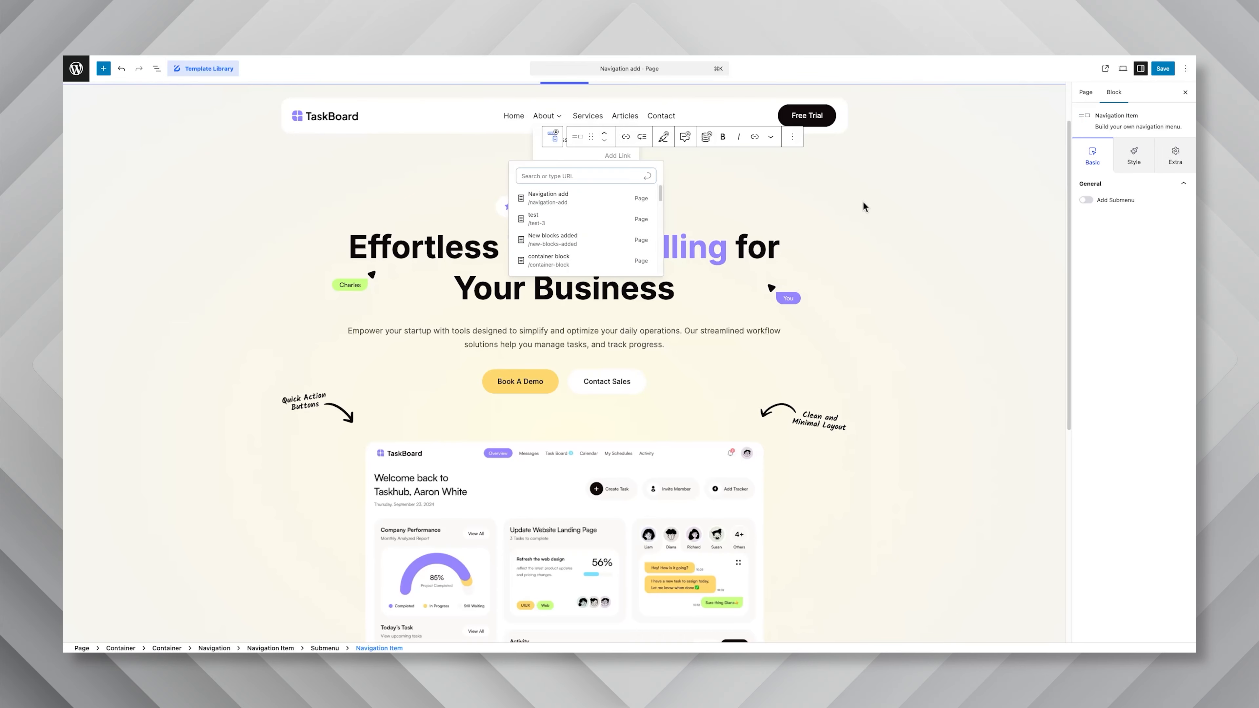
text(Our Vis)
text(son)
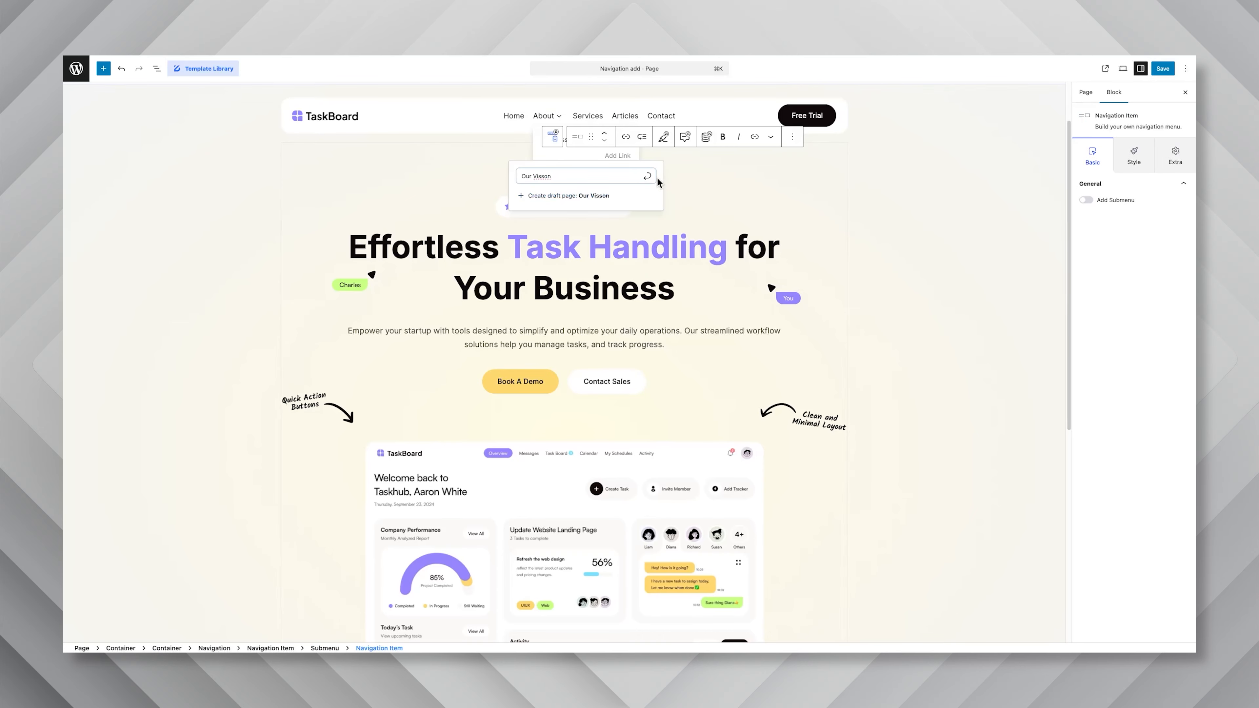
click(647, 176)
click(747, 183)
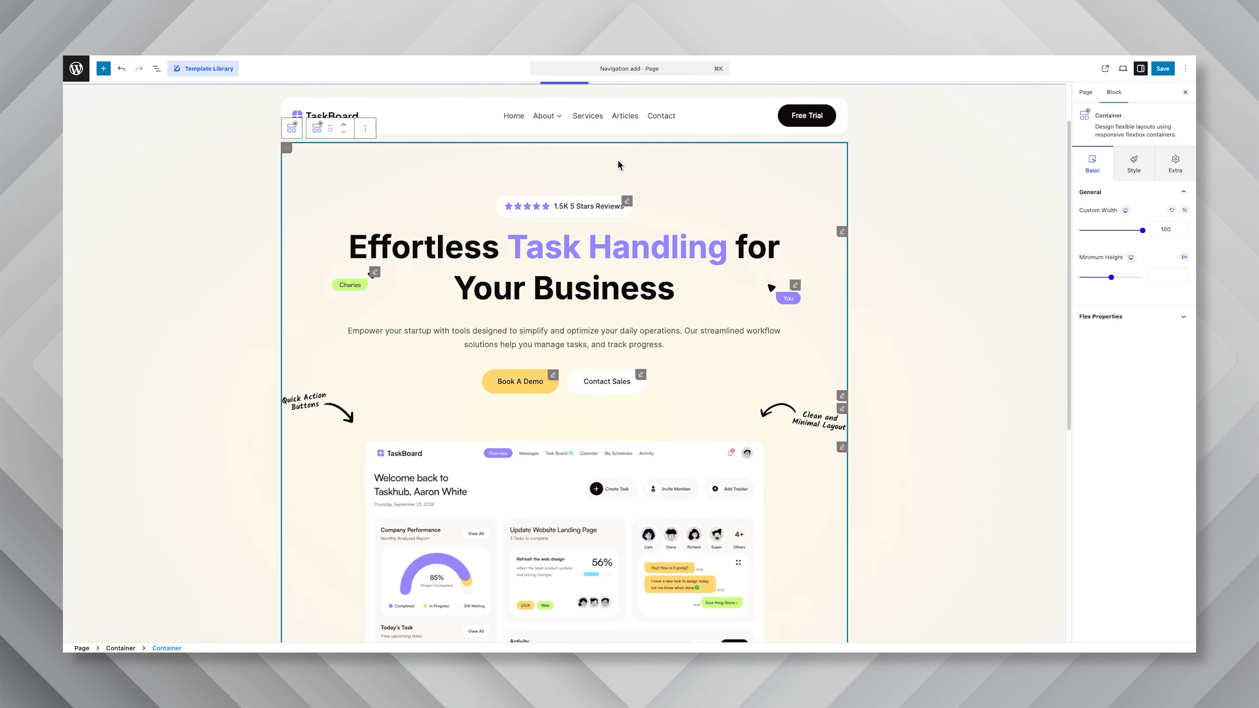